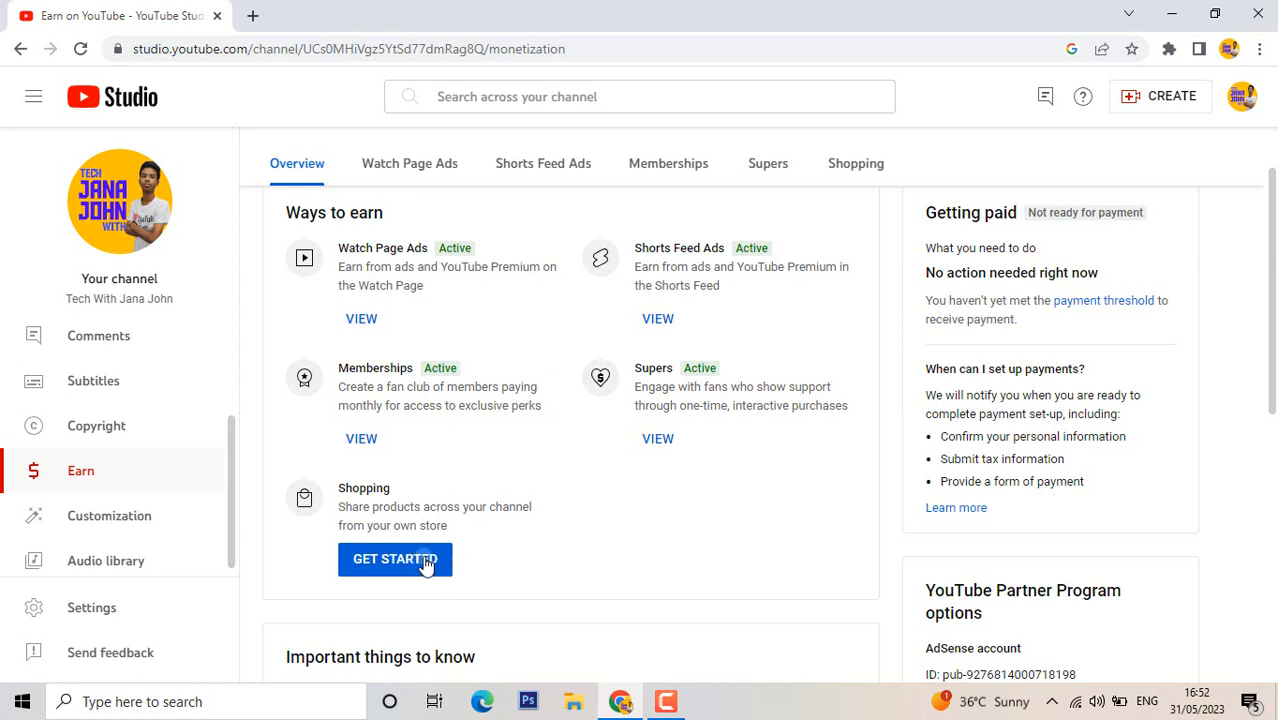
Start the channel's Shopping setup and choose Spring as the store to connect
click(427, 564)
click(365, 370)
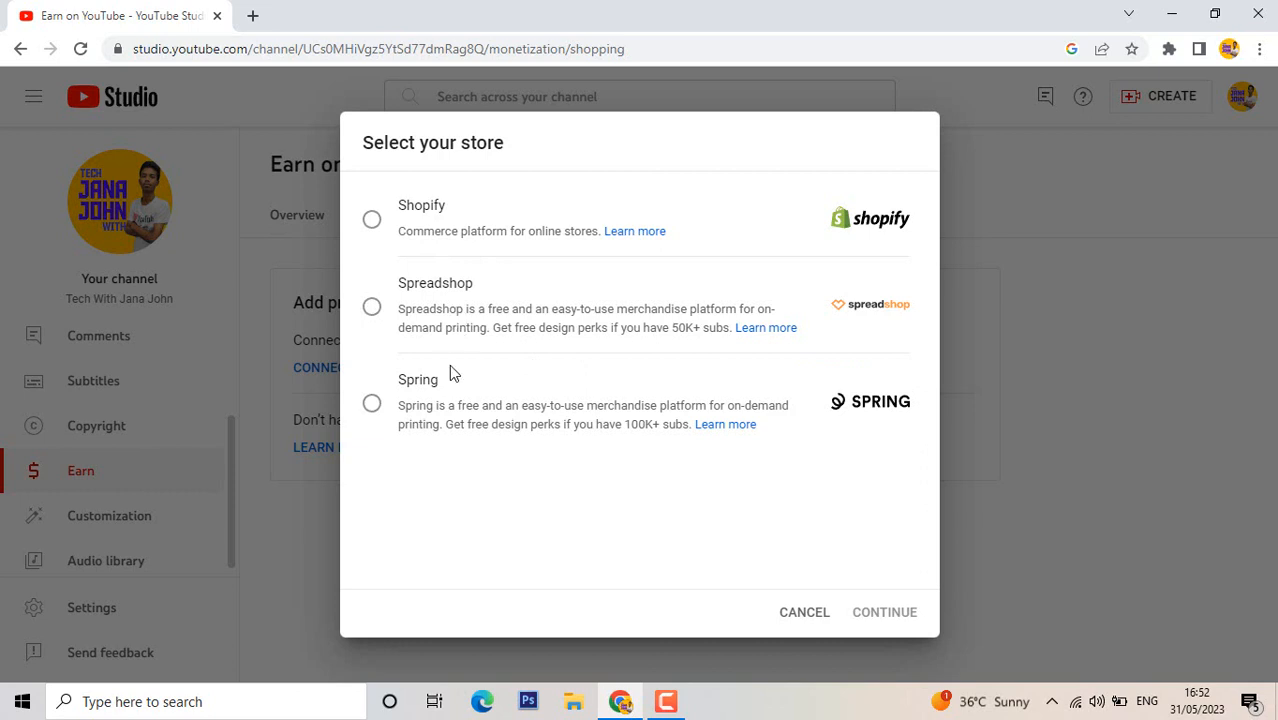
click(447, 390)
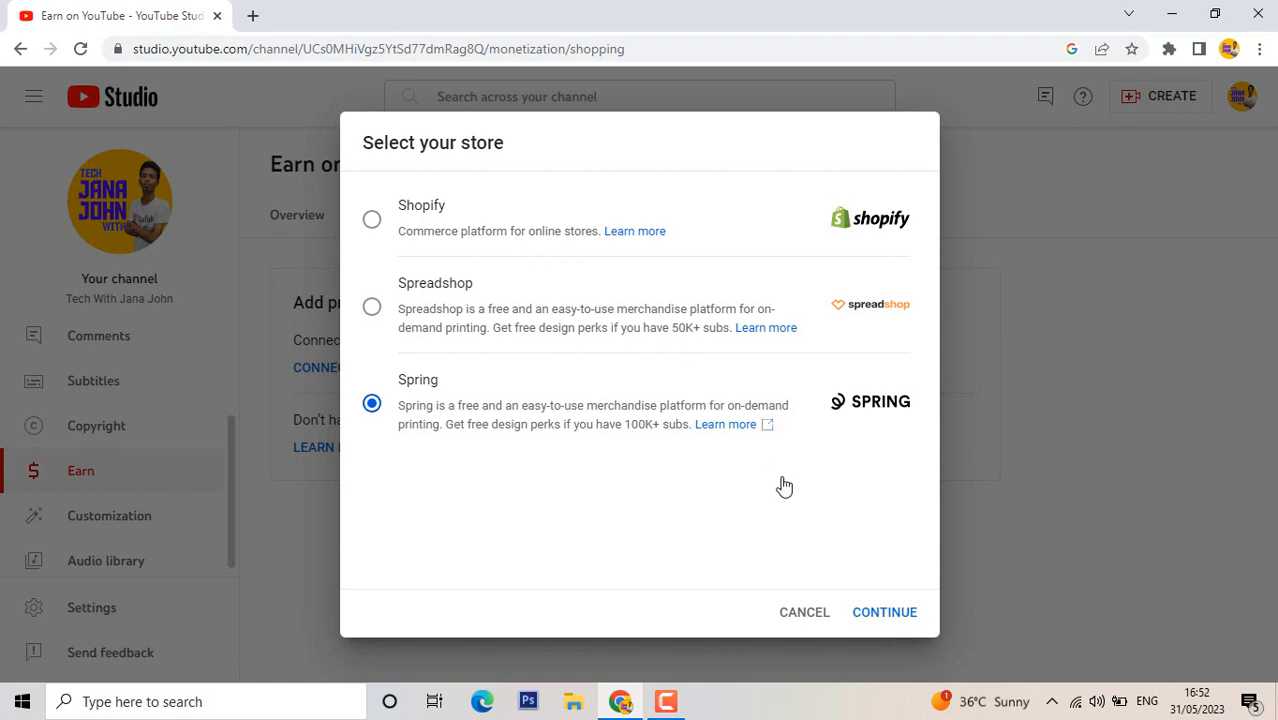
click(884, 612)
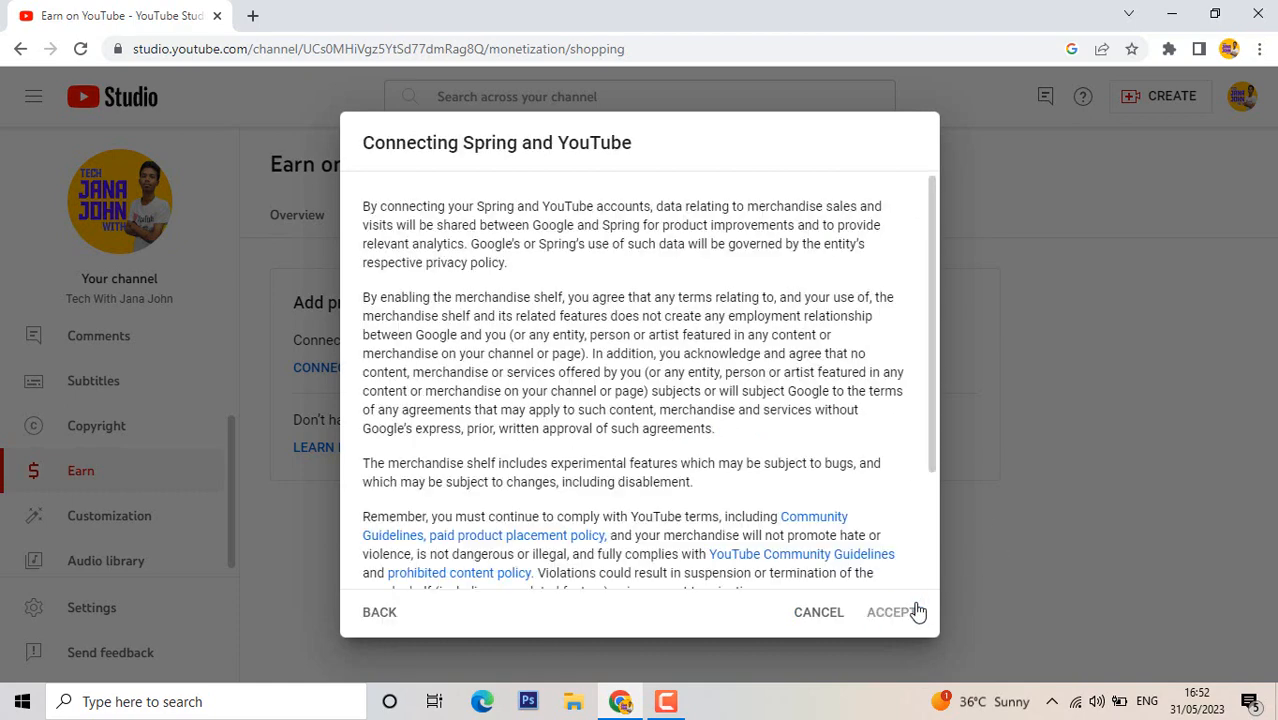
Agree to all the terms for connecting Spring and YouTube and accept them
scroll(805, 413, down, 3)
click(422, 558)
scroll(516, 455, up, 1)
scroll(505, 500, down, 1)
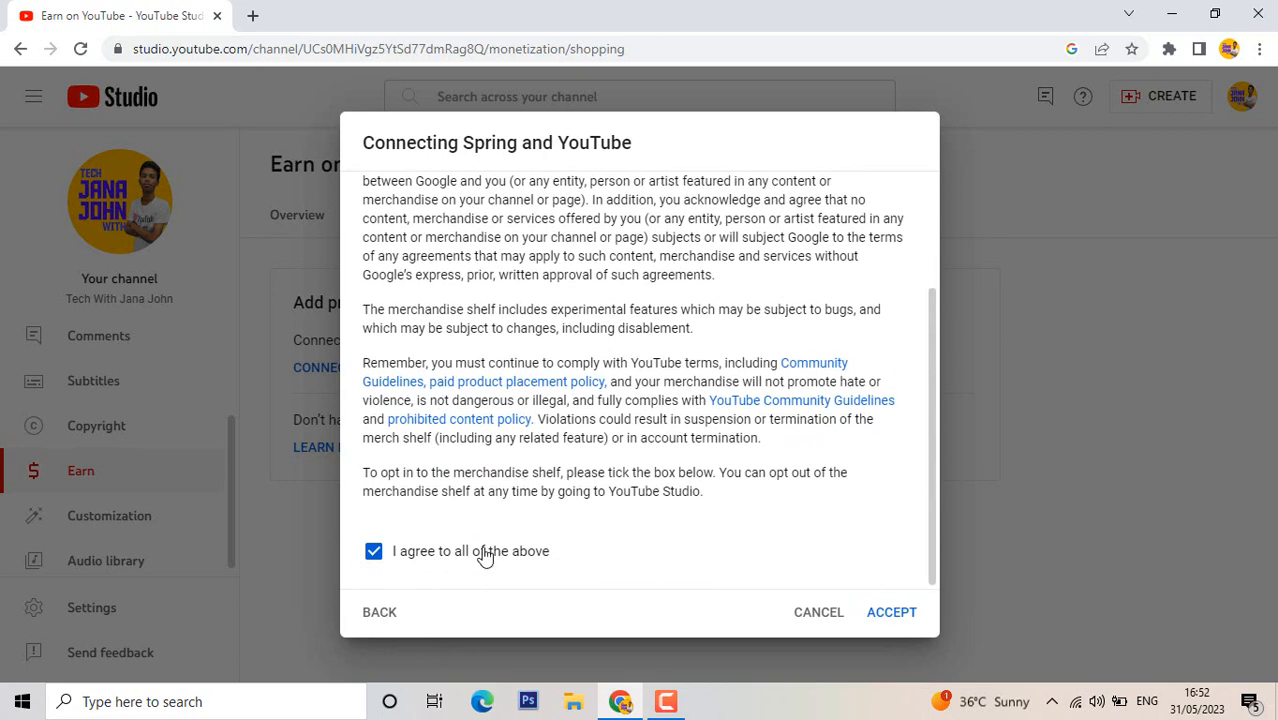
click(899, 624)
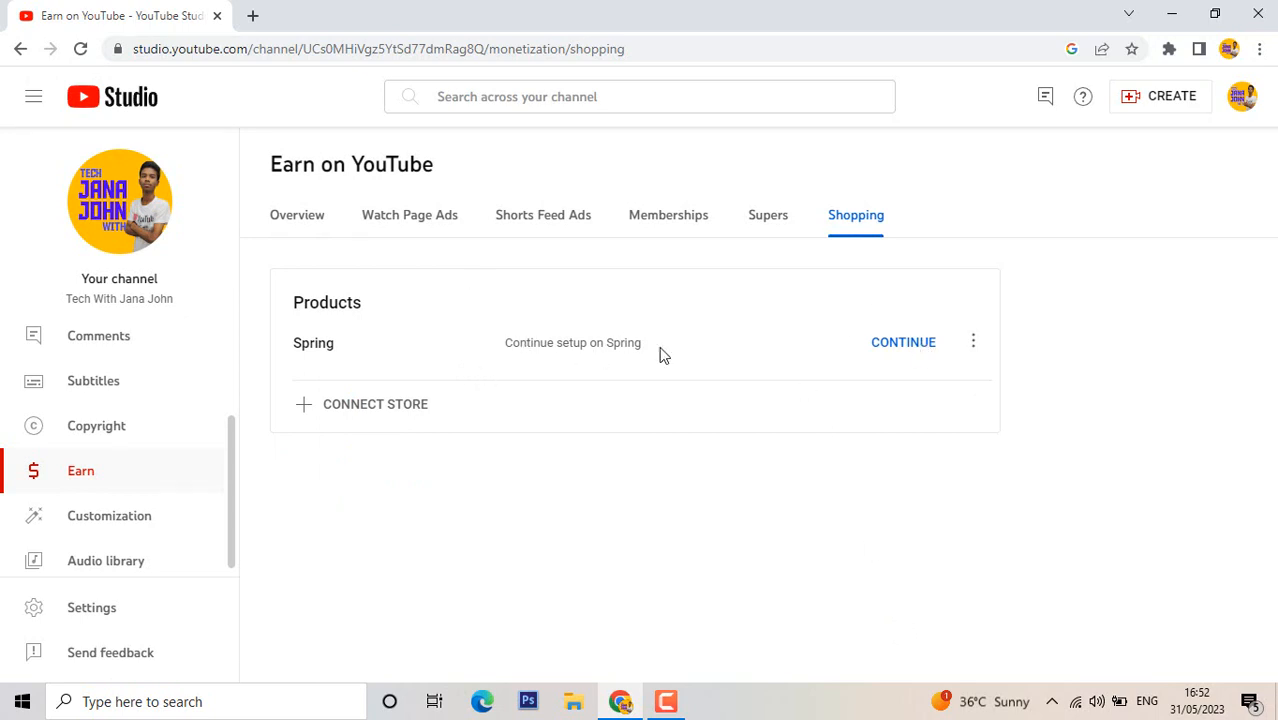
Continue the store setup on Spring and sign up there with Google
click(904, 344)
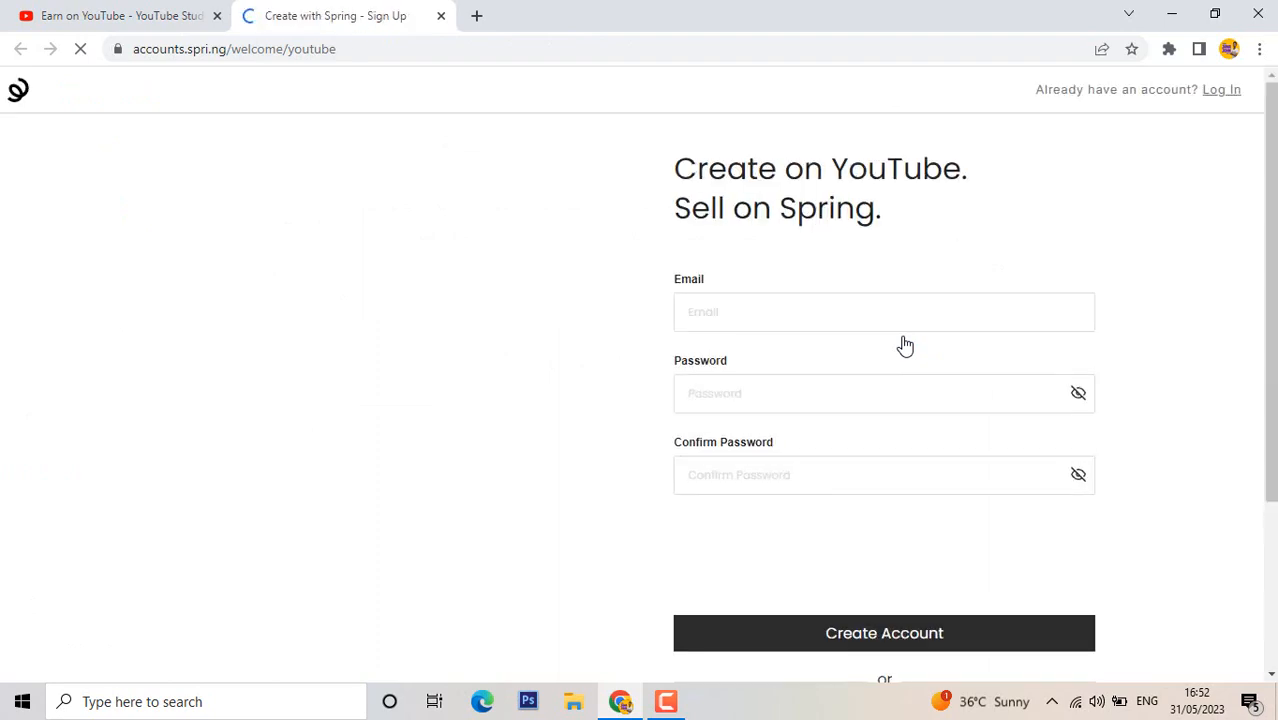
scroll(906, 350, down, 3)
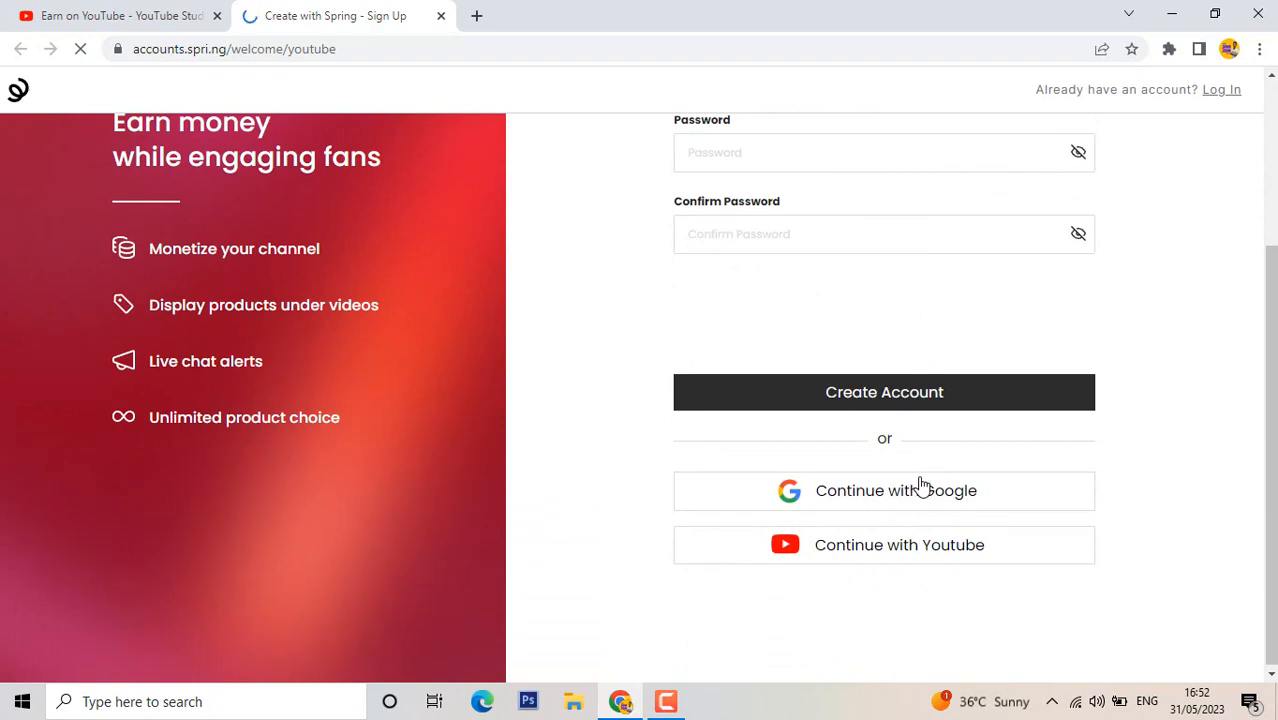
scroll(1118, 392, down, 1)
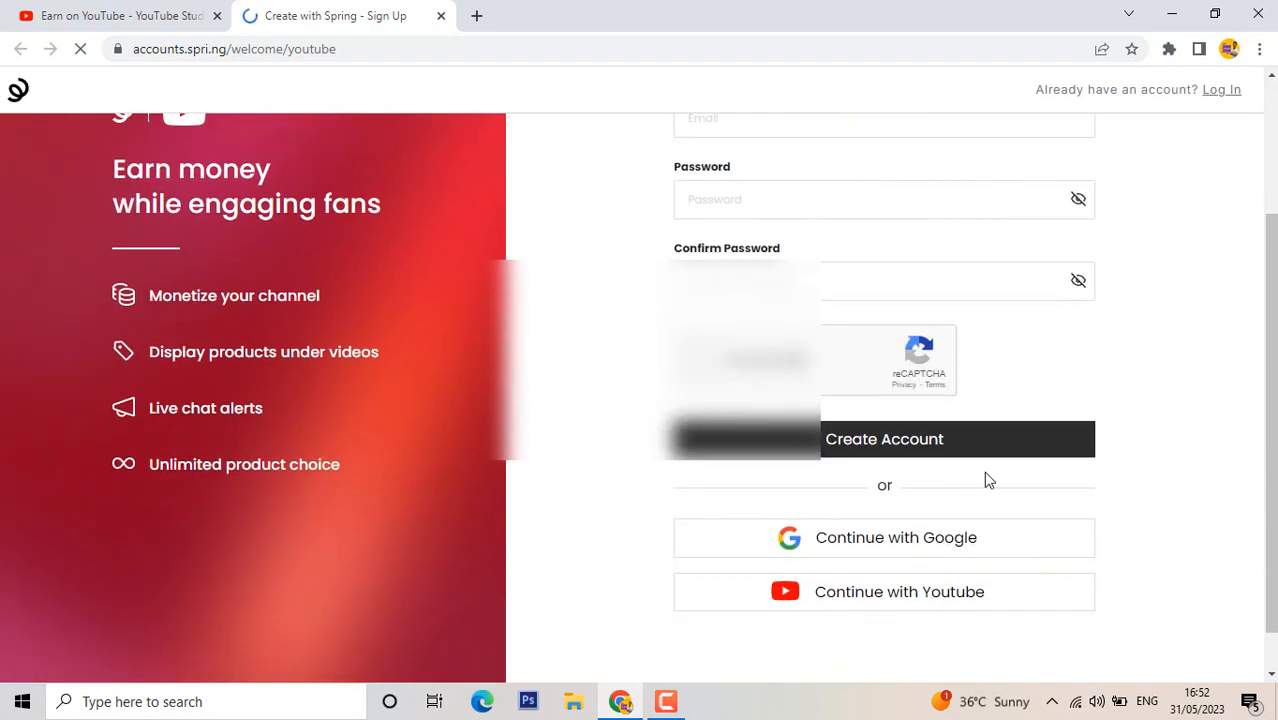
click(876, 553)
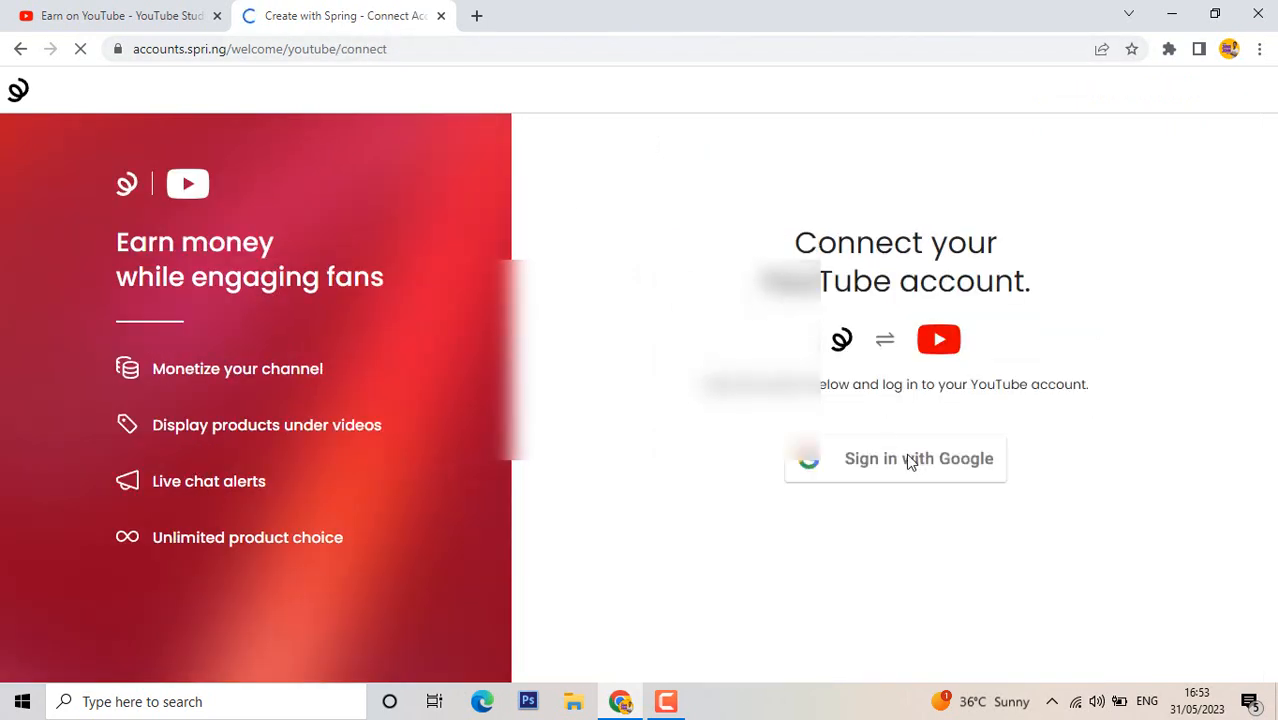
Connect YouTube to Spring by signing in with the Google account, choosing the channel and approving Spring's access request
click(913, 458)
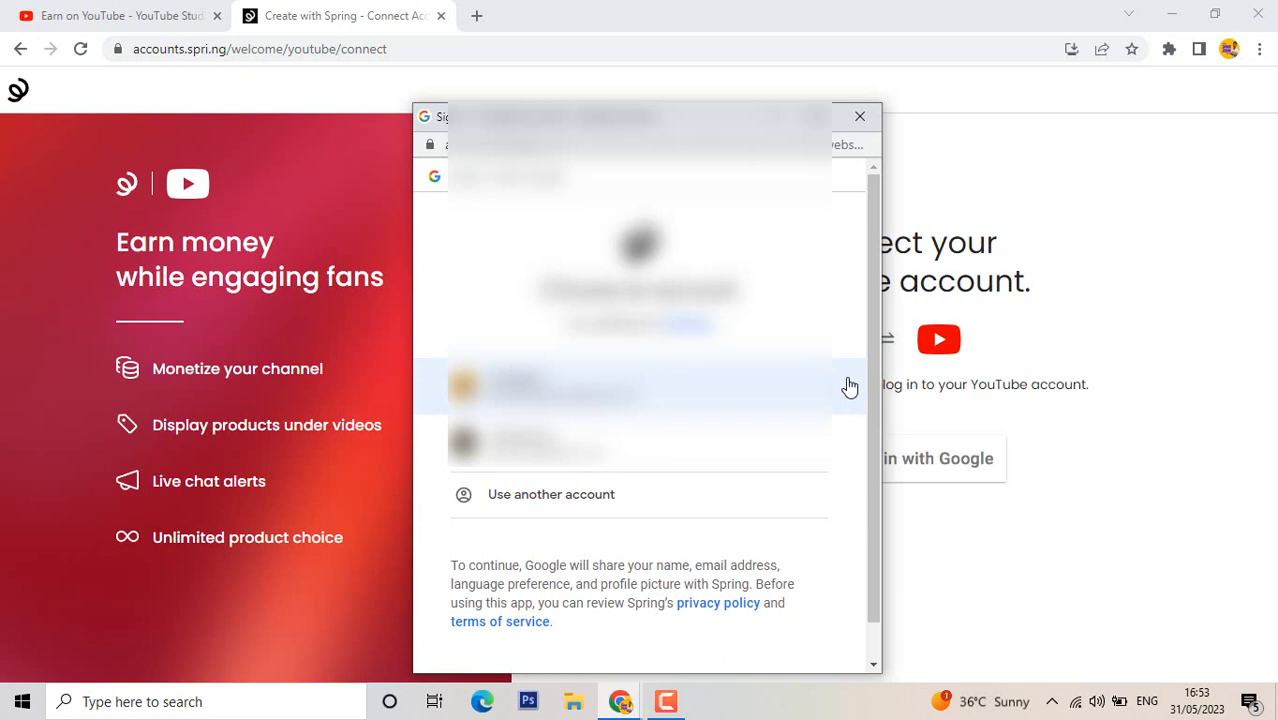
click(780, 378)
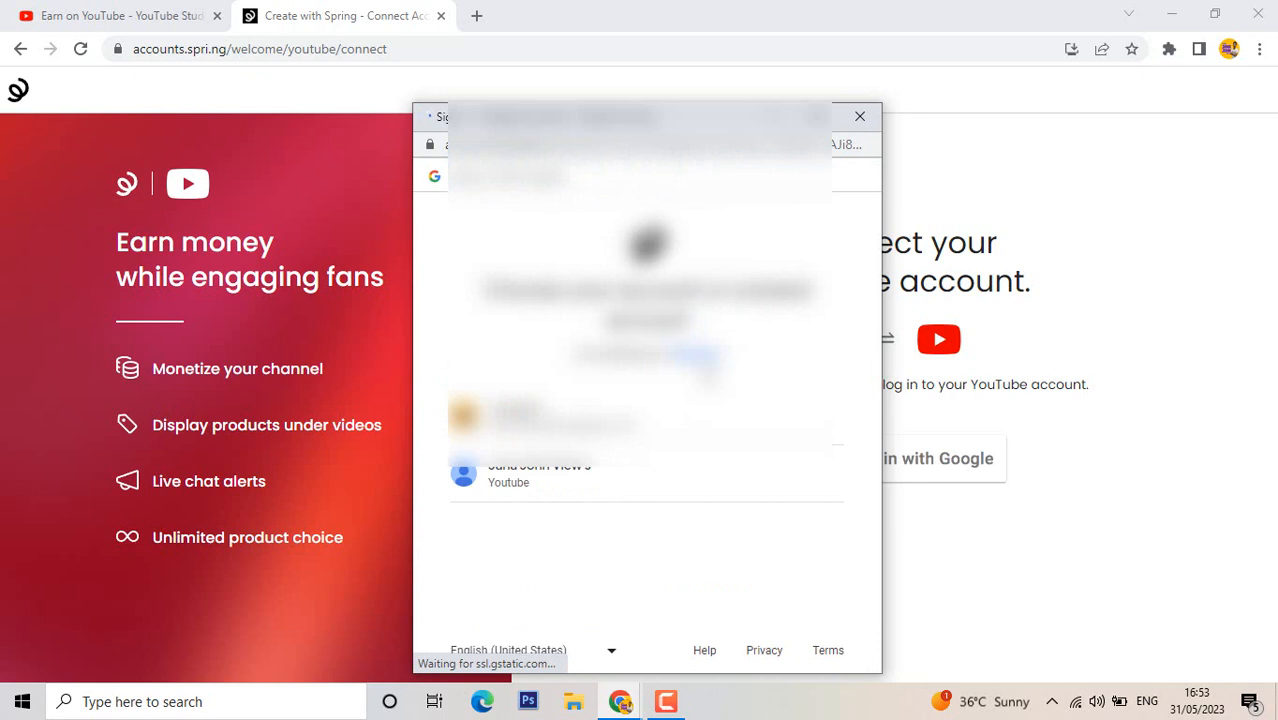
click(630, 420)
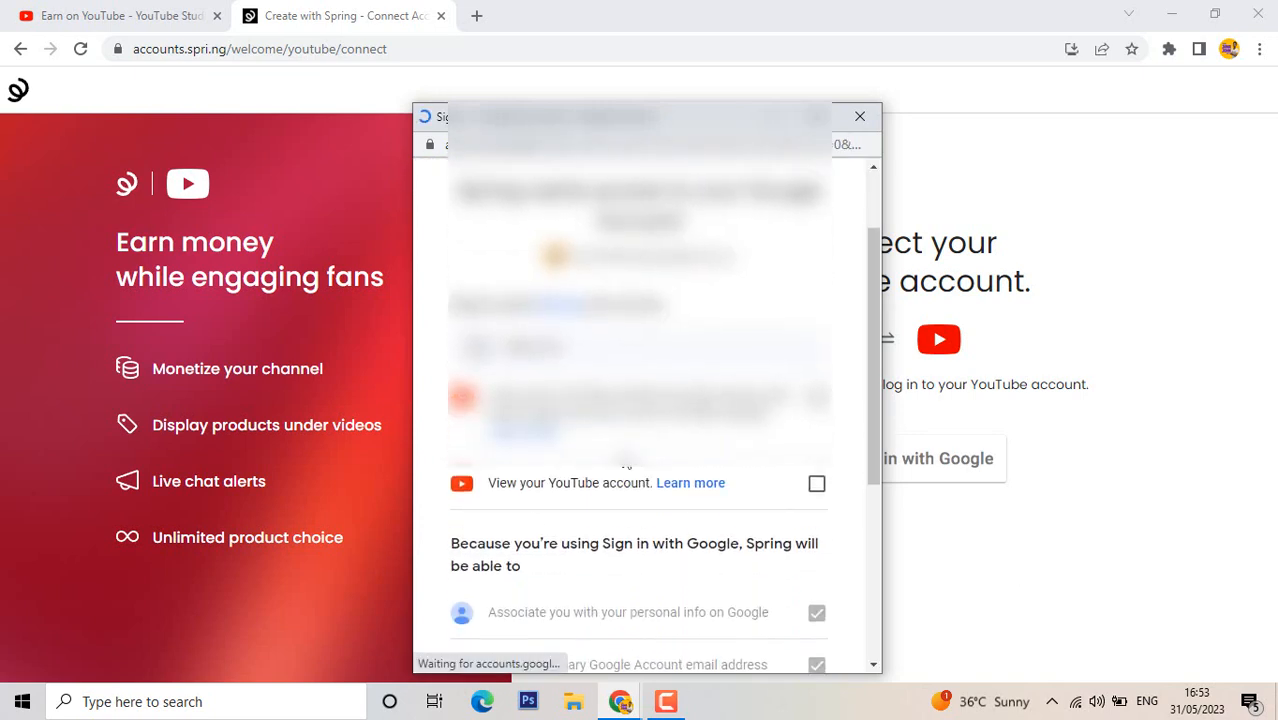
click(640, 462)
scroll(737, 499, down, 3)
scroll(797, 497, down, 2)
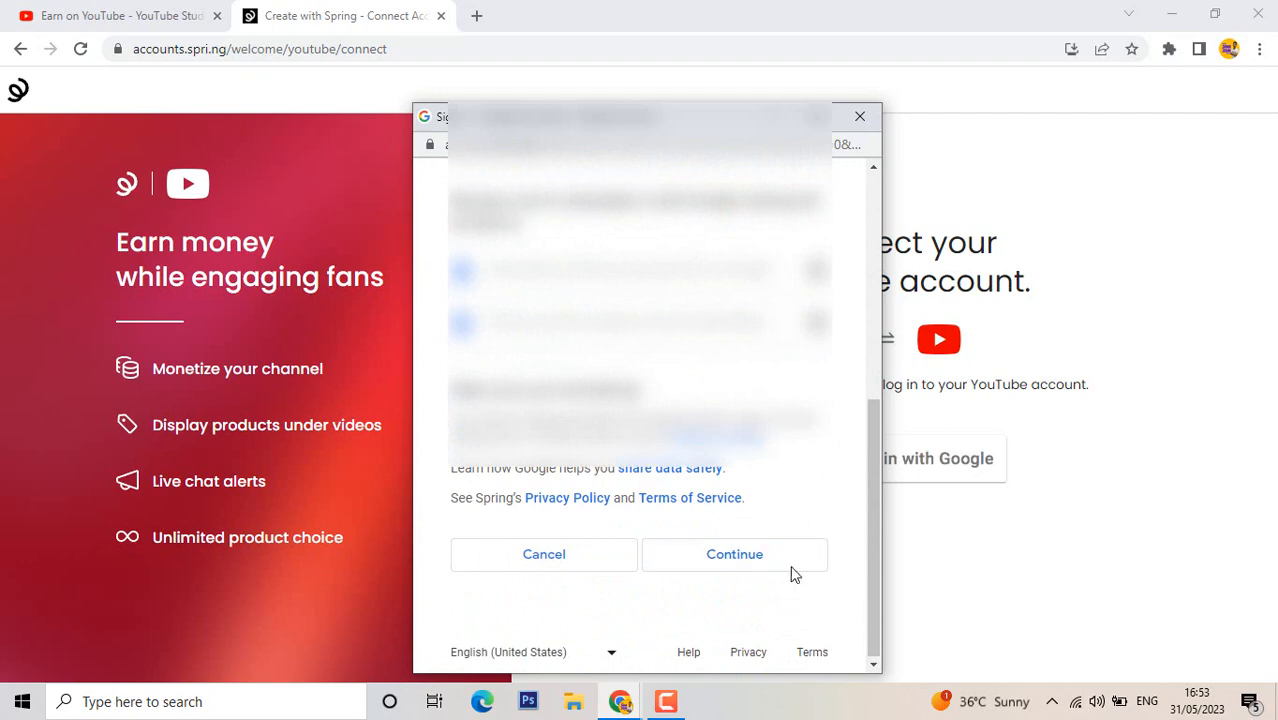
click(789, 566)
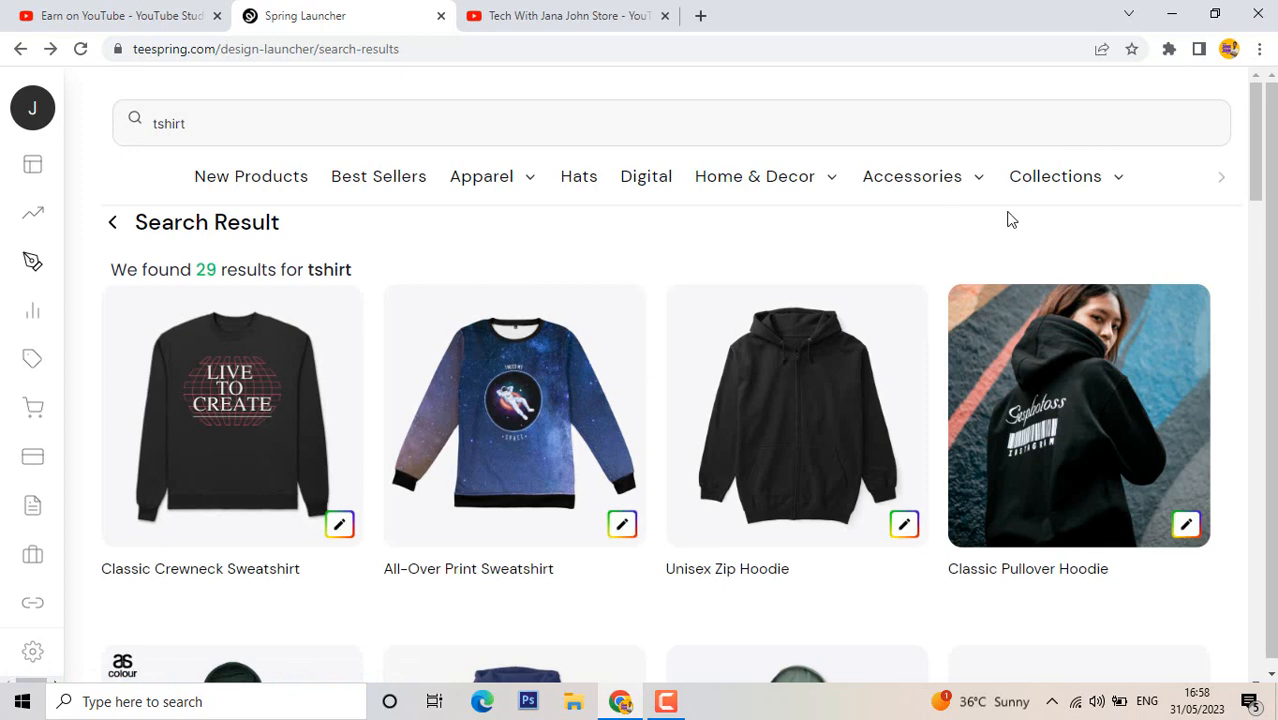
Browse the tshirt search results and open the Classic Pullover Hoodie for designing
click(1016, 124)
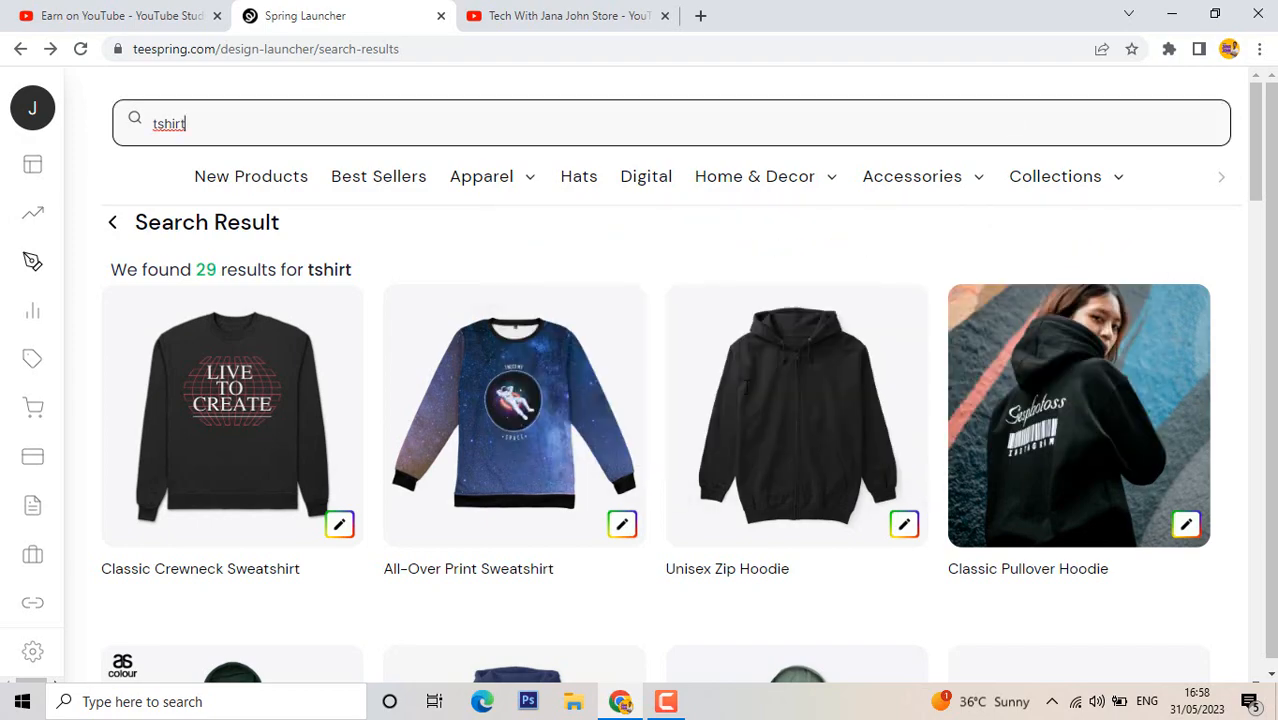
scroll(745, 394, down, 3)
scroll(601, 487, down, 4)
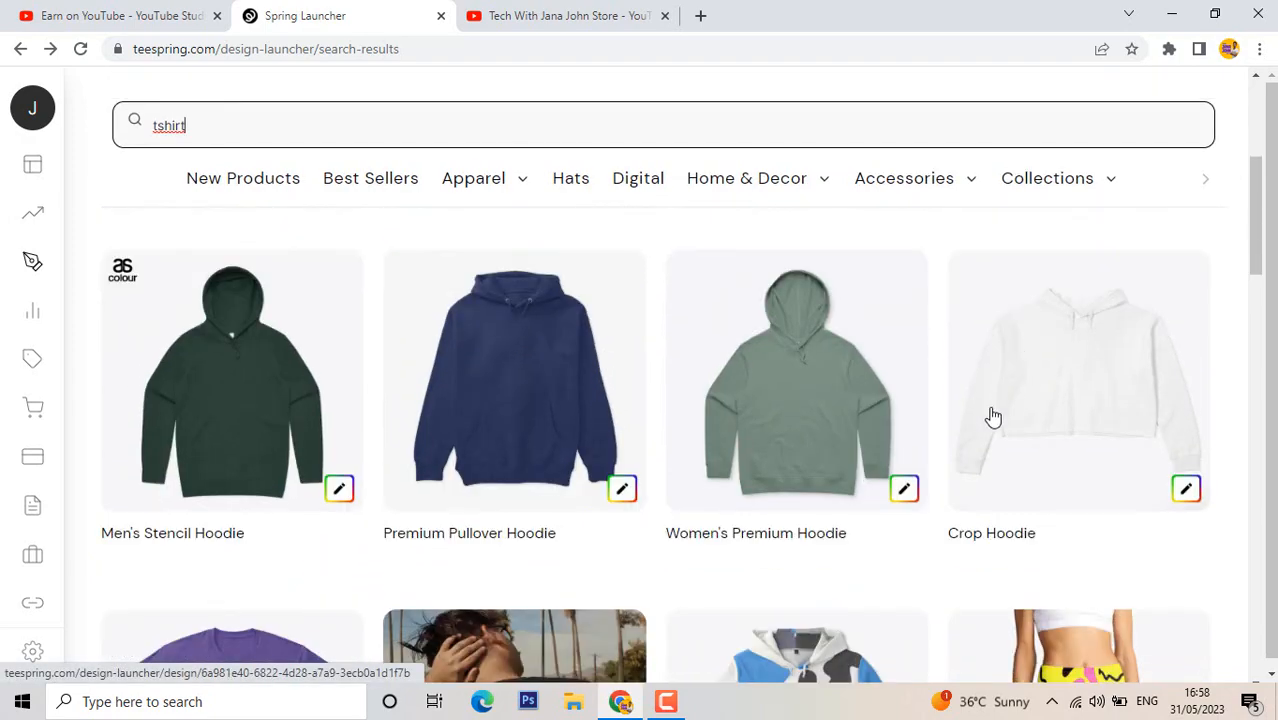
scroll(685, 479, down, 3)
scroll(676, 479, up, 1)
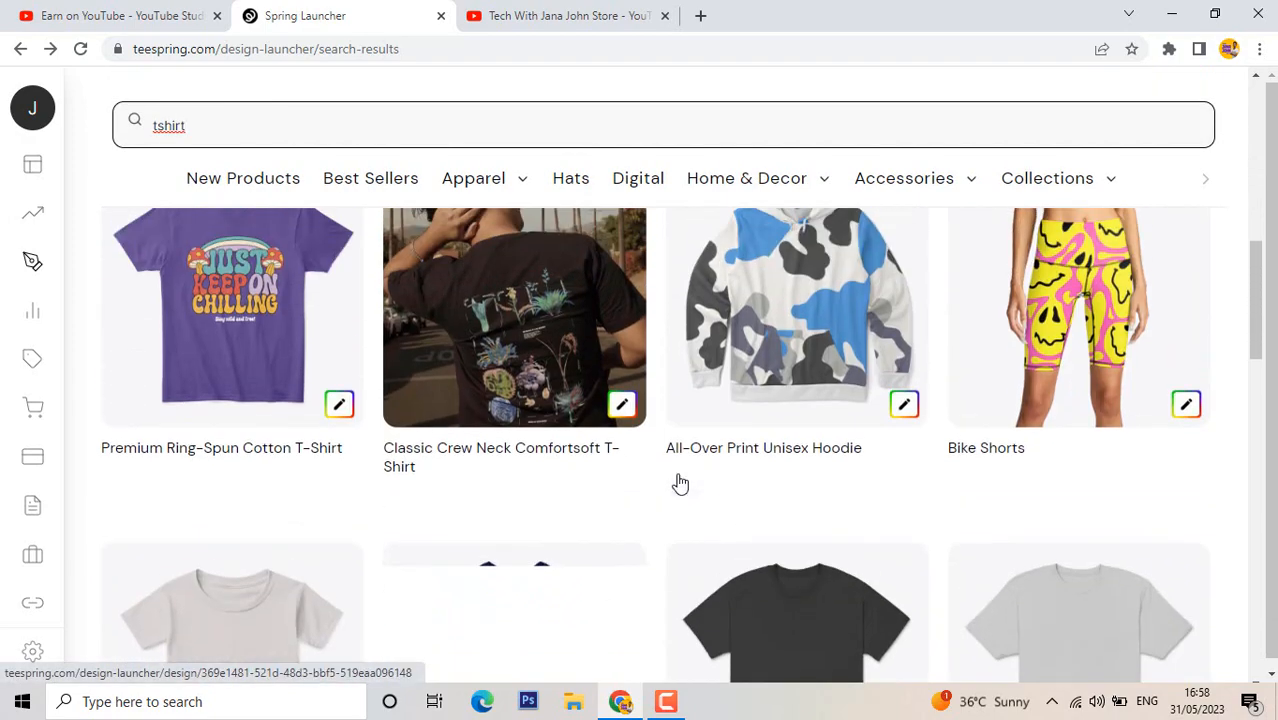
scroll(625, 436, down, 1)
scroll(491, 500, down, 3)
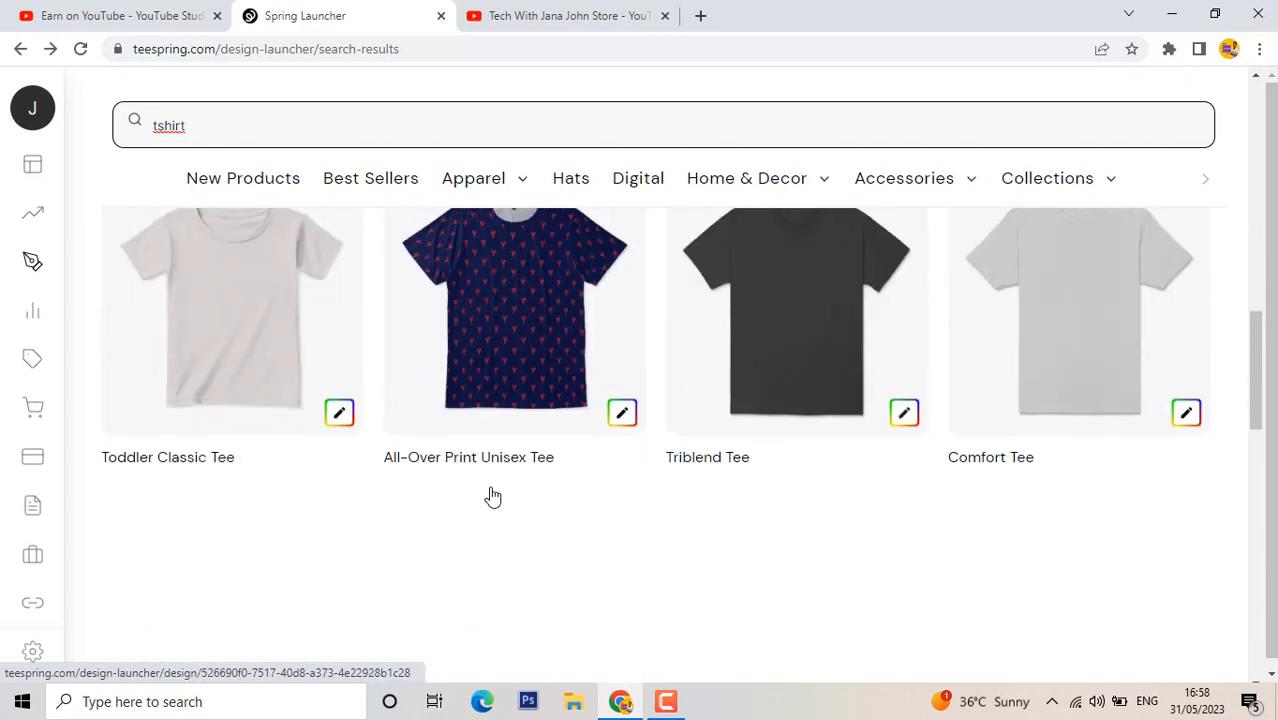
scroll(1000, 390, up, 1)
scroll(620, 463, down, 3)
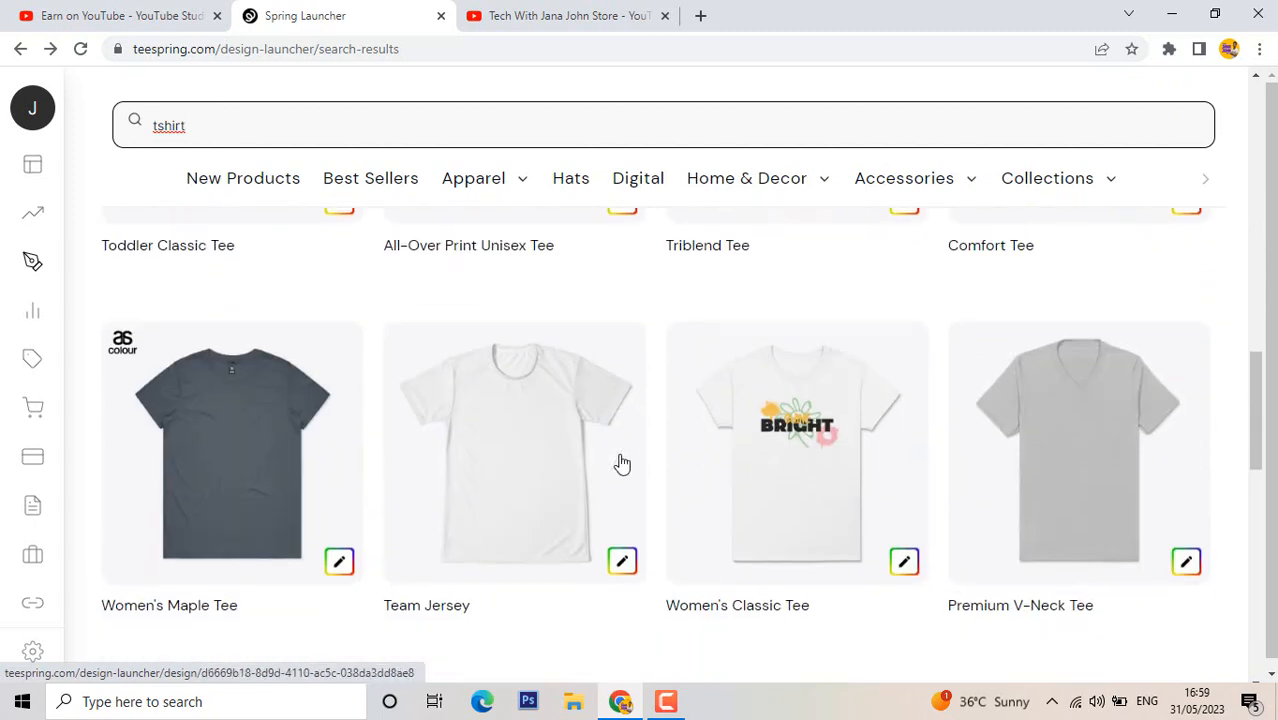
scroll(357, 408, up, 2)
scroll(357, 408, down, 12)
scroll(924, 367, up, 2)
scroll(924, 370, up, 2)
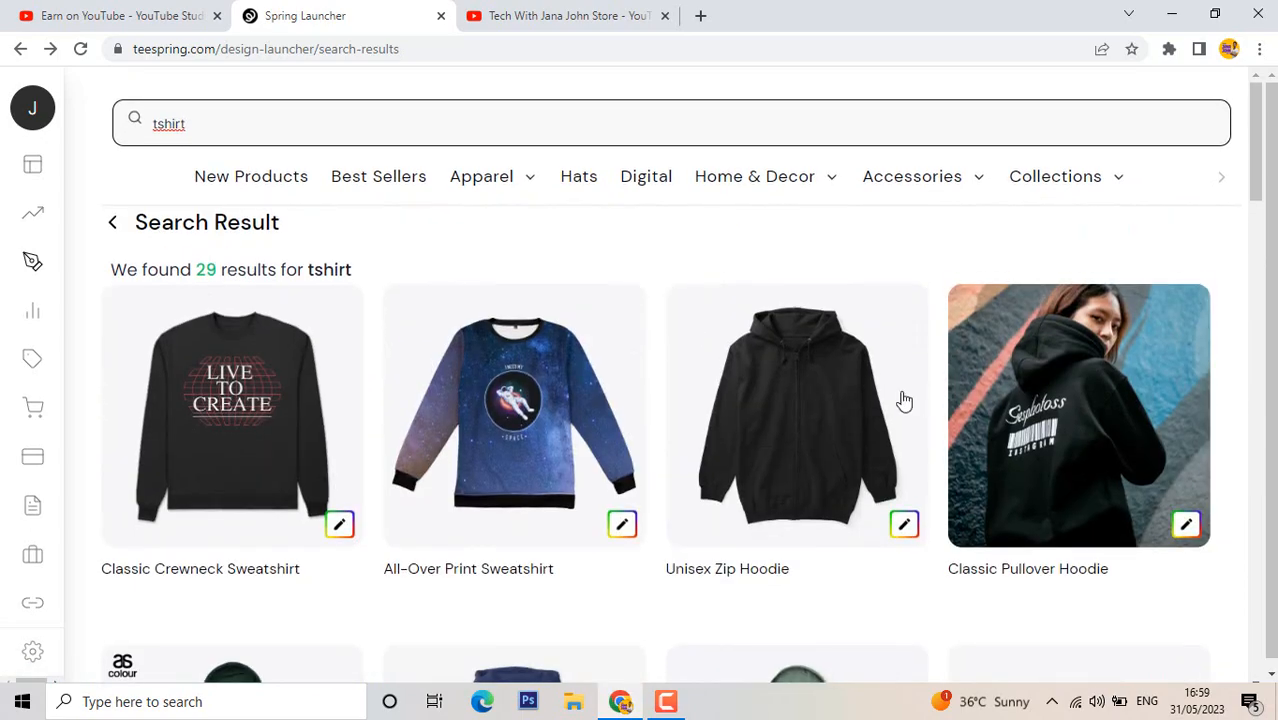
click(1057, 415)
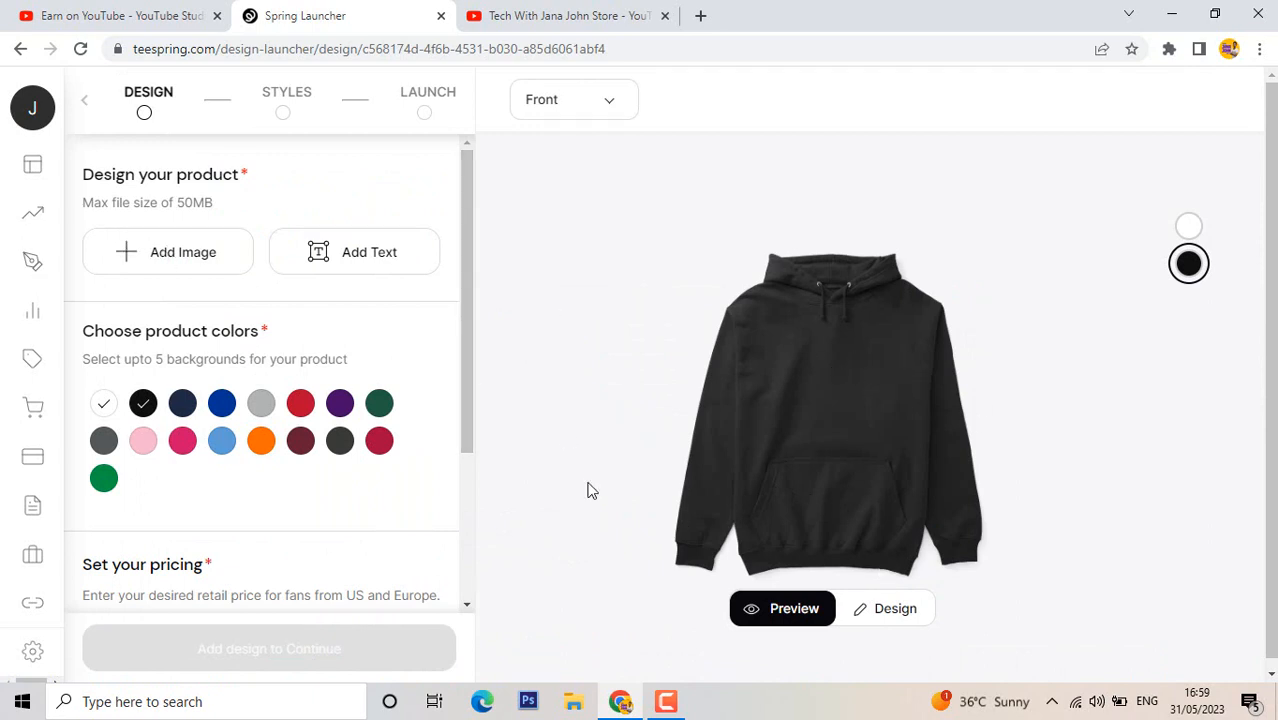
Try navy, blue and red as hoodie colors and restore the selection to white and black
click(229, 410)
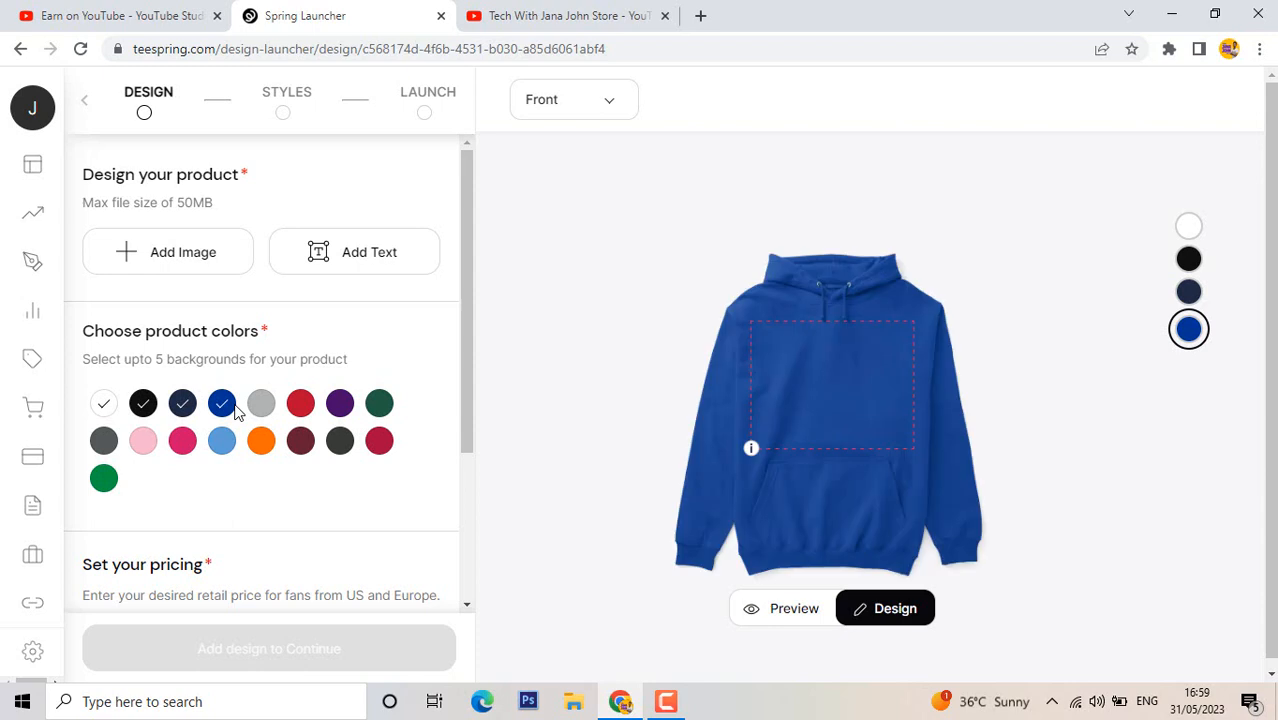
click(300, 405)
click(146, 405)
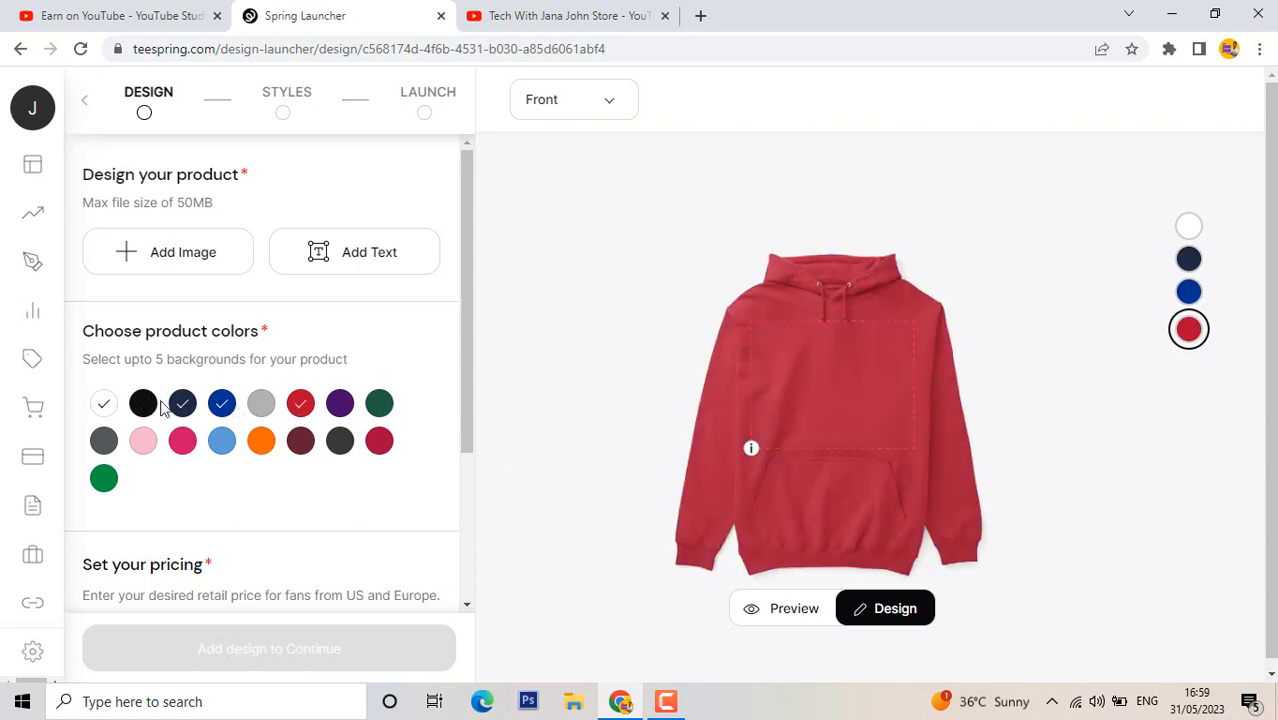
click(142, 403)
click(182, 403)
click(222, 403)
click(303, 410)
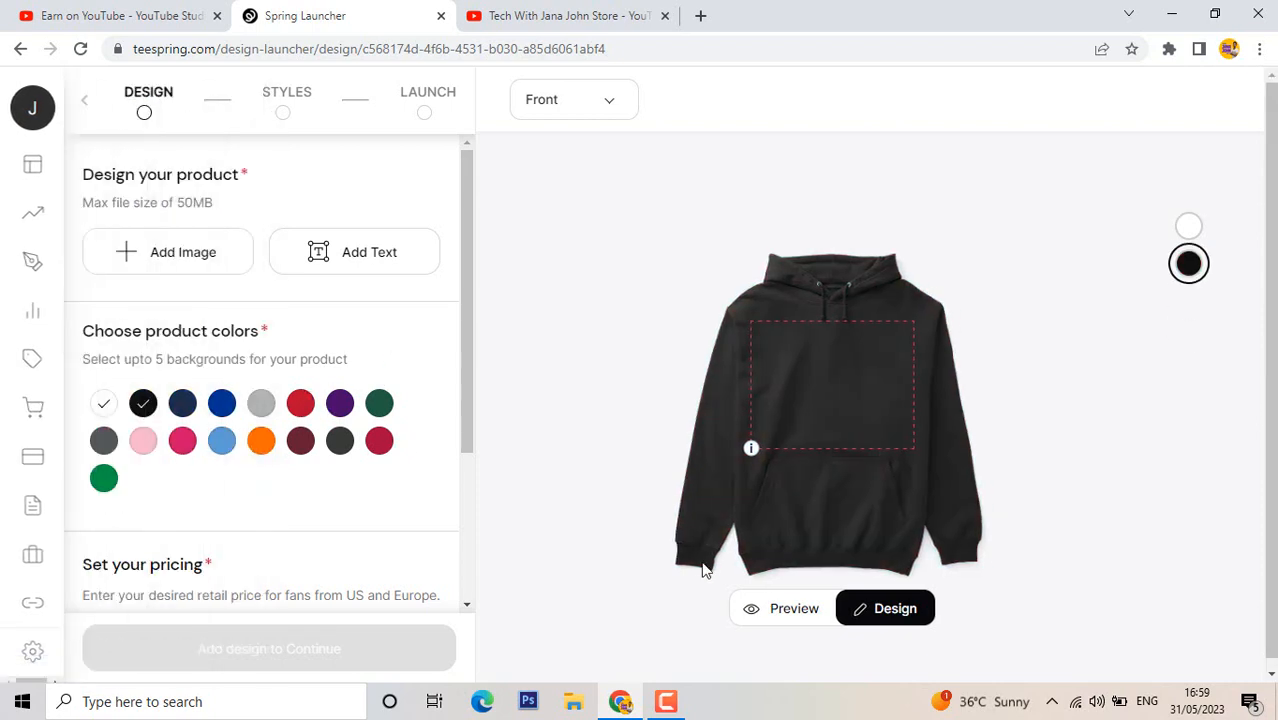
Set the hoodie's US retail price to $30.00
scroll(295, 390, down, 3)
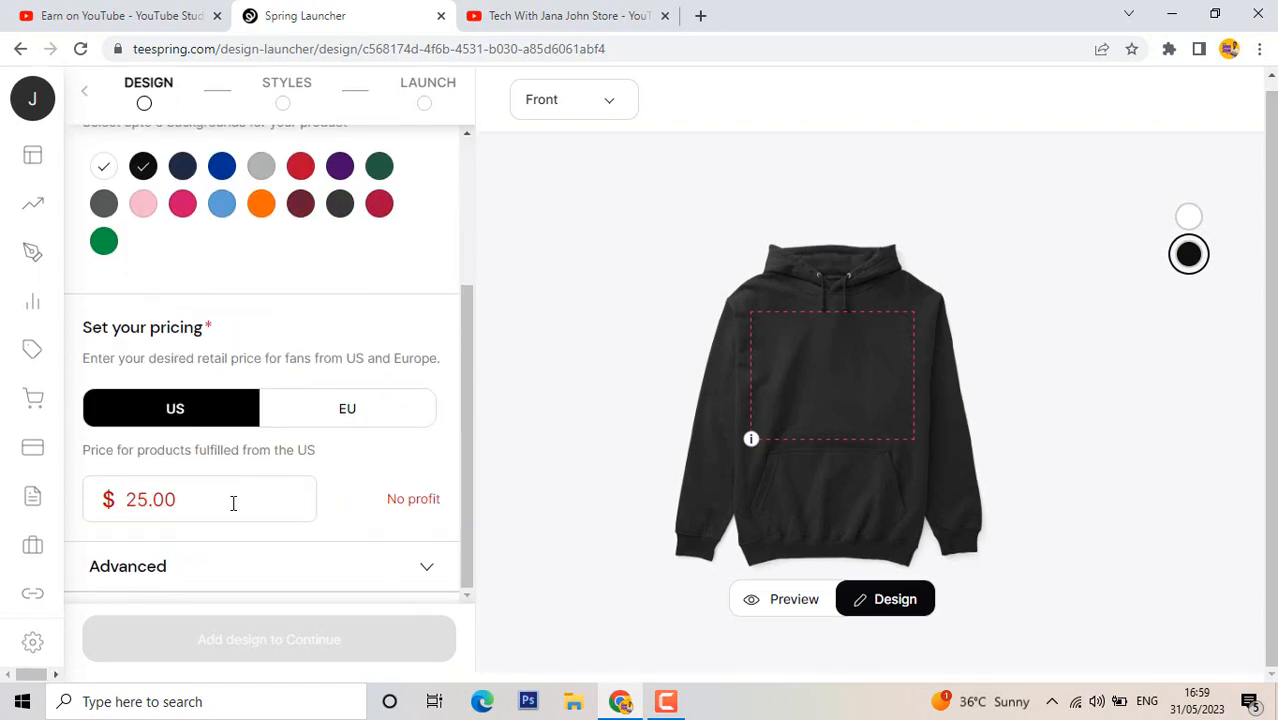
key(BackSpace)
key(BackSpace)
text(30)
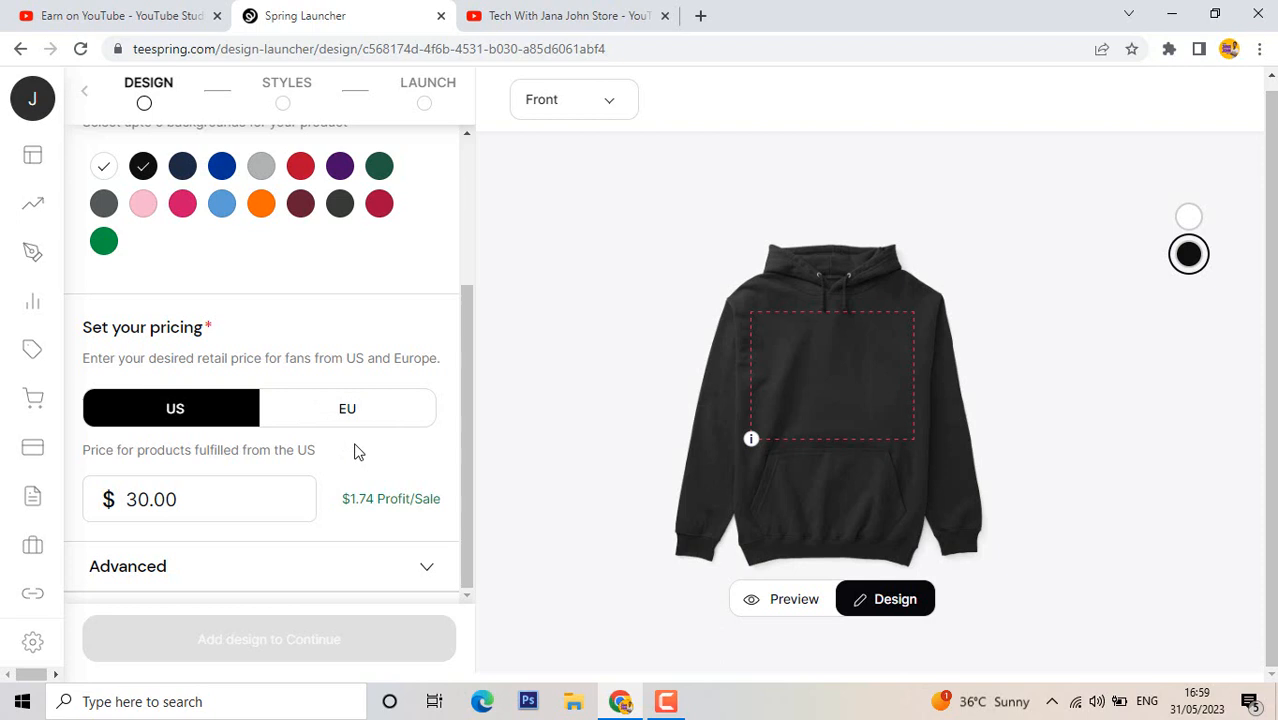
Check the profit per sale for the hoodie's US price
drag(344, 497, 389, 499)
click(395, 485)
drag(337, 499, 432, 480)
click(432, 480)
drag(349, 493, 422, 474)
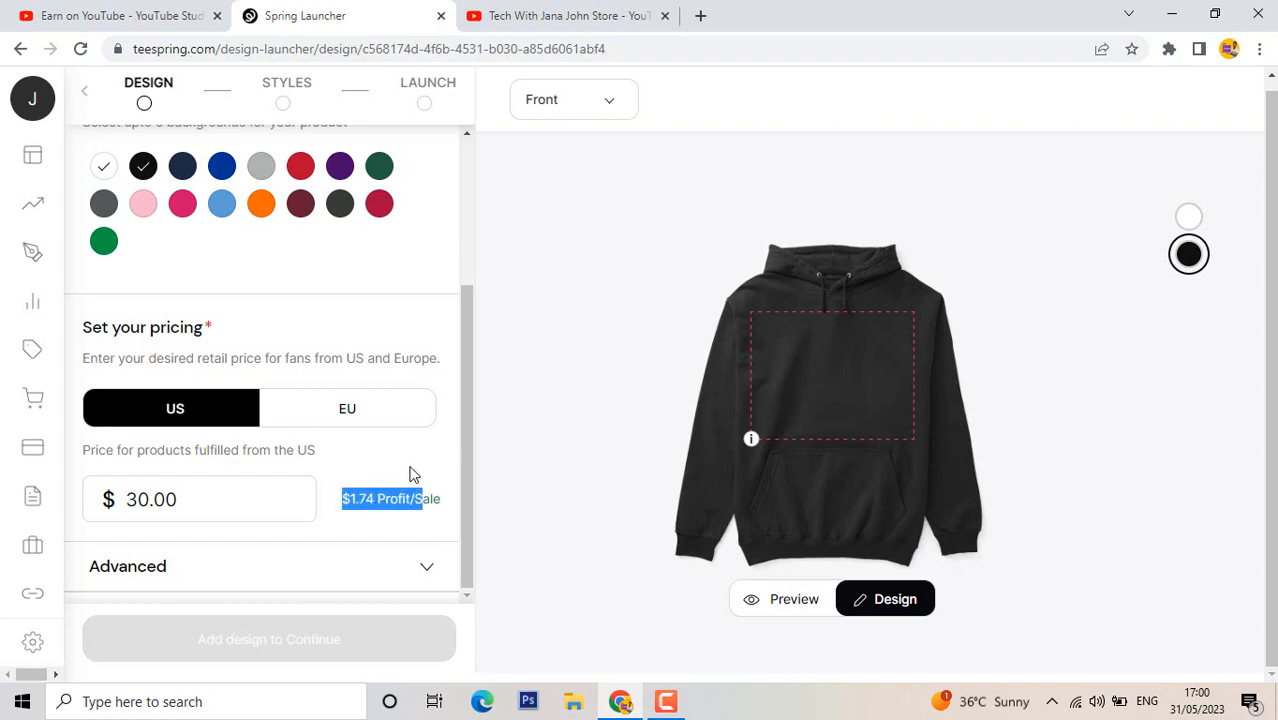
click(370, 480)
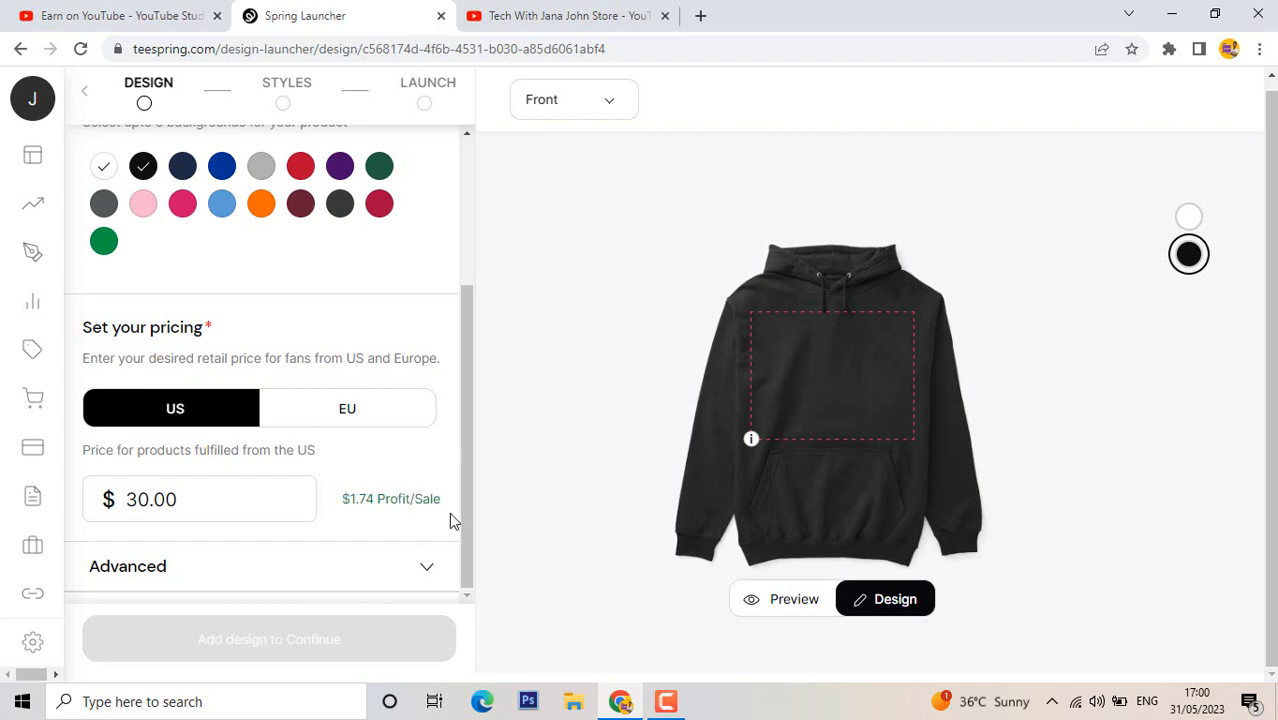
Start adding a text design to the front of the hoodie
drag(474, 519, 212, 229)
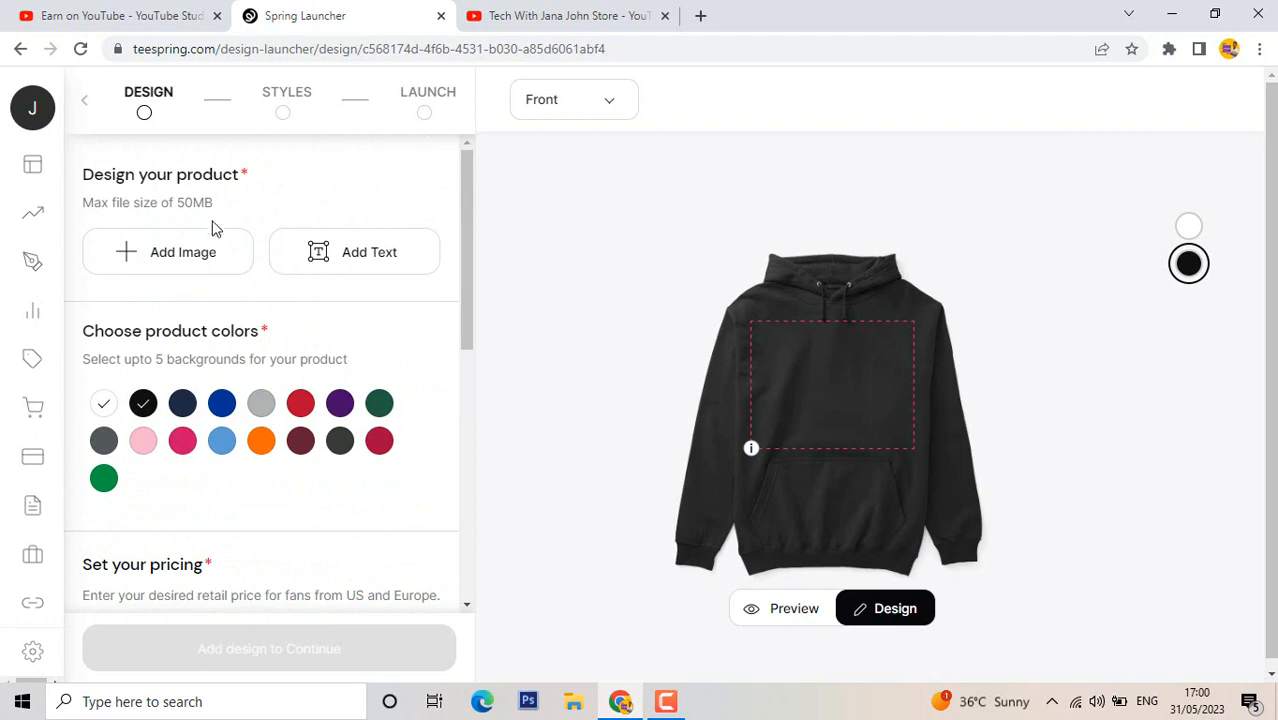
click(425, 260)
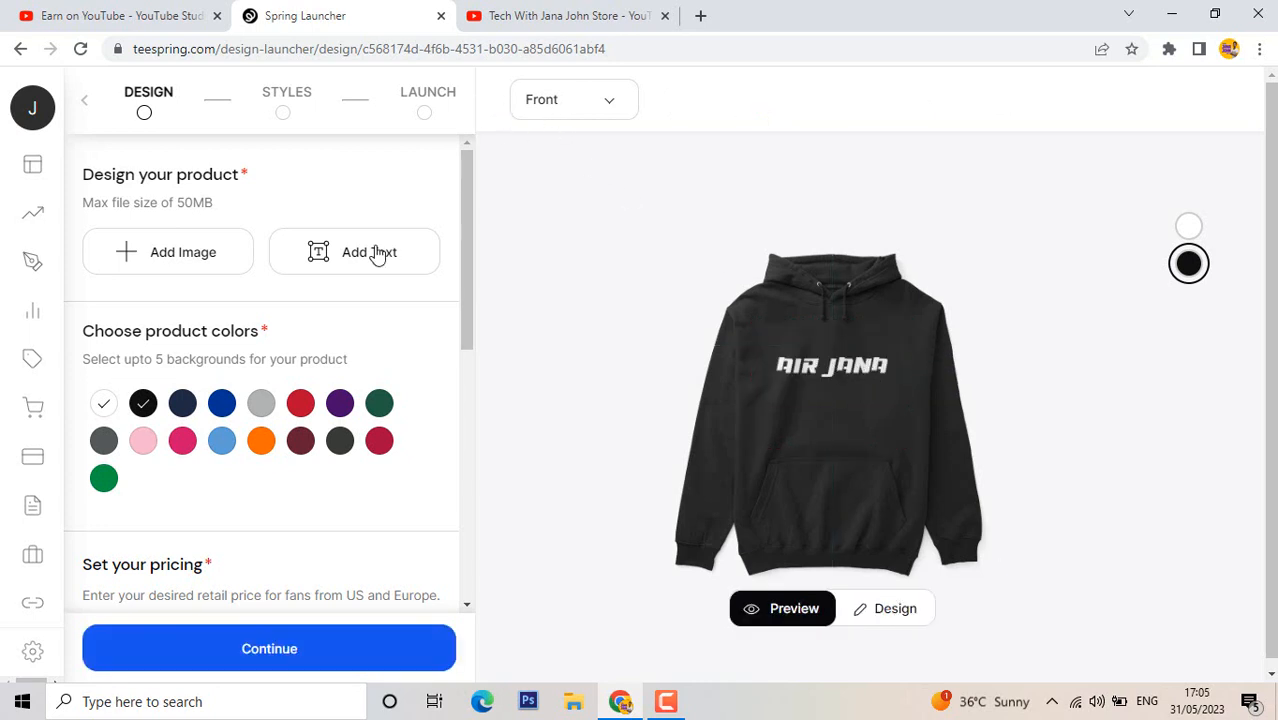
Review and collapse the hoodie's advanced showcase settings, and continue to the Styles stage
scroll(337, 395, down, 4)
scroll(337, 393, down, 2)
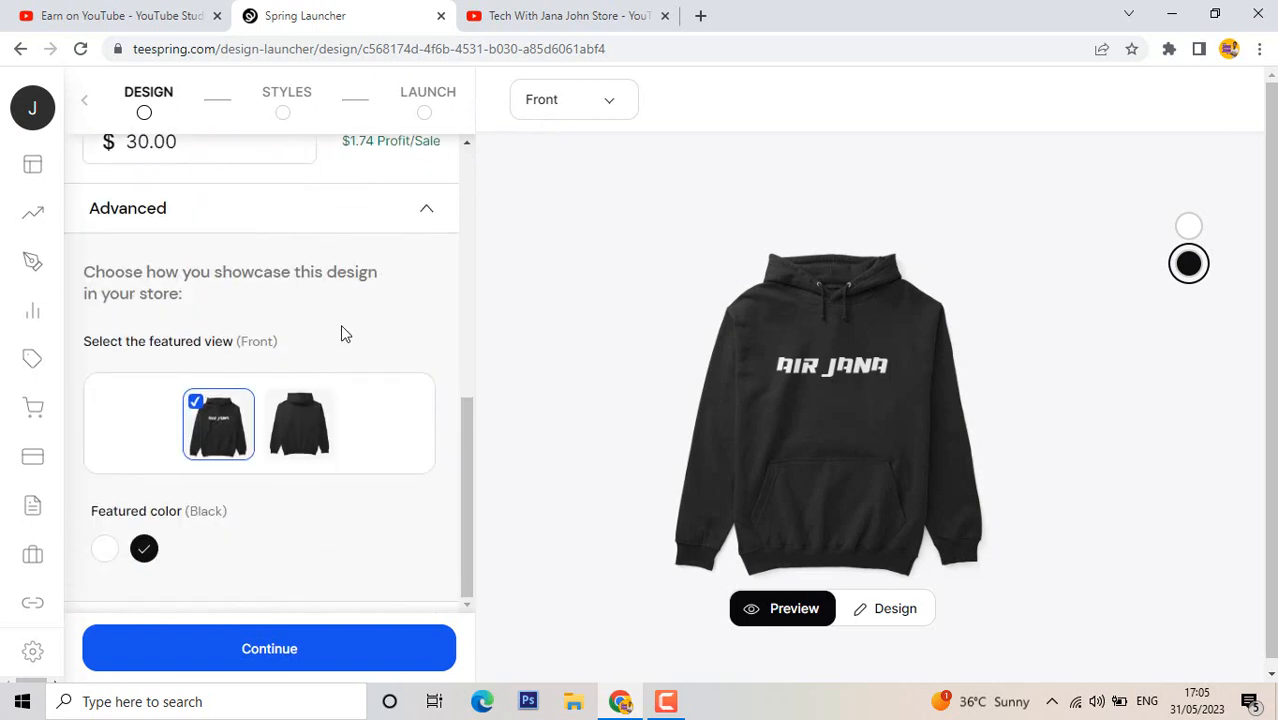
scroll(342, 334, up, 1)
scroll(328, 382, down, 2)
scroll(220, 548, up, 2)
scroll(240, 551, down, 2)
click(421, 219)
click(323, 660)
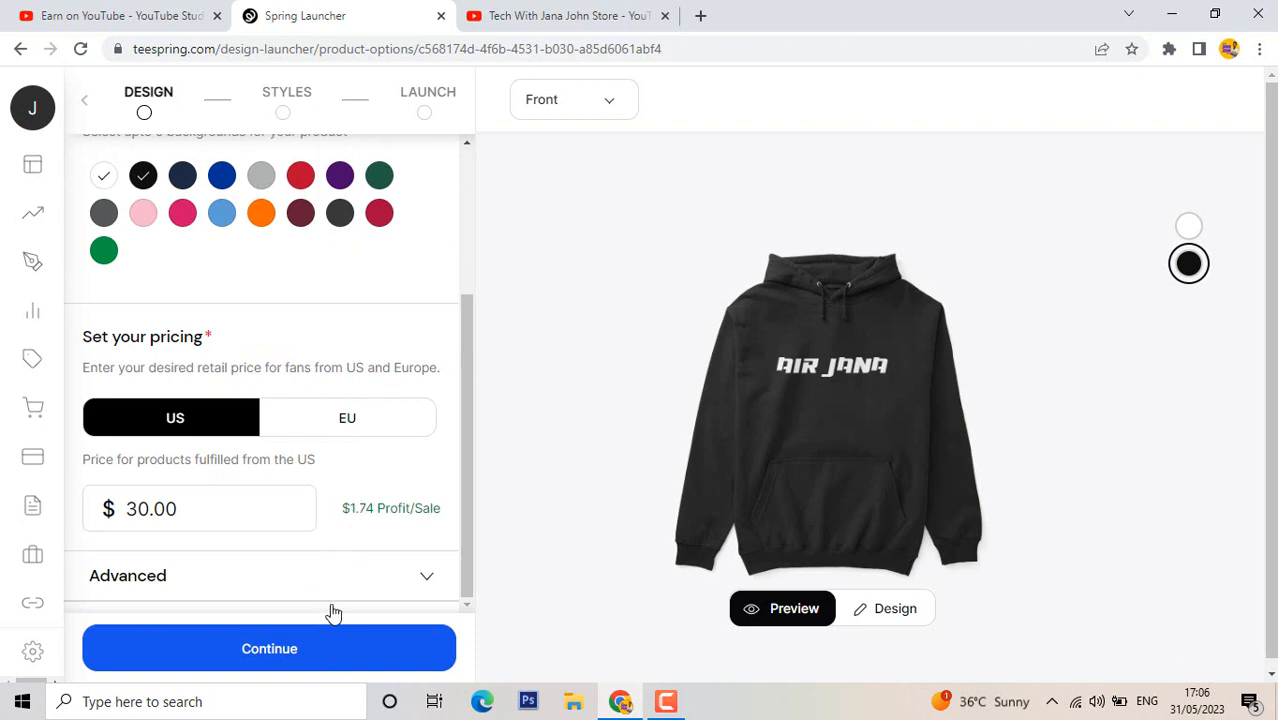
click(285, 655)
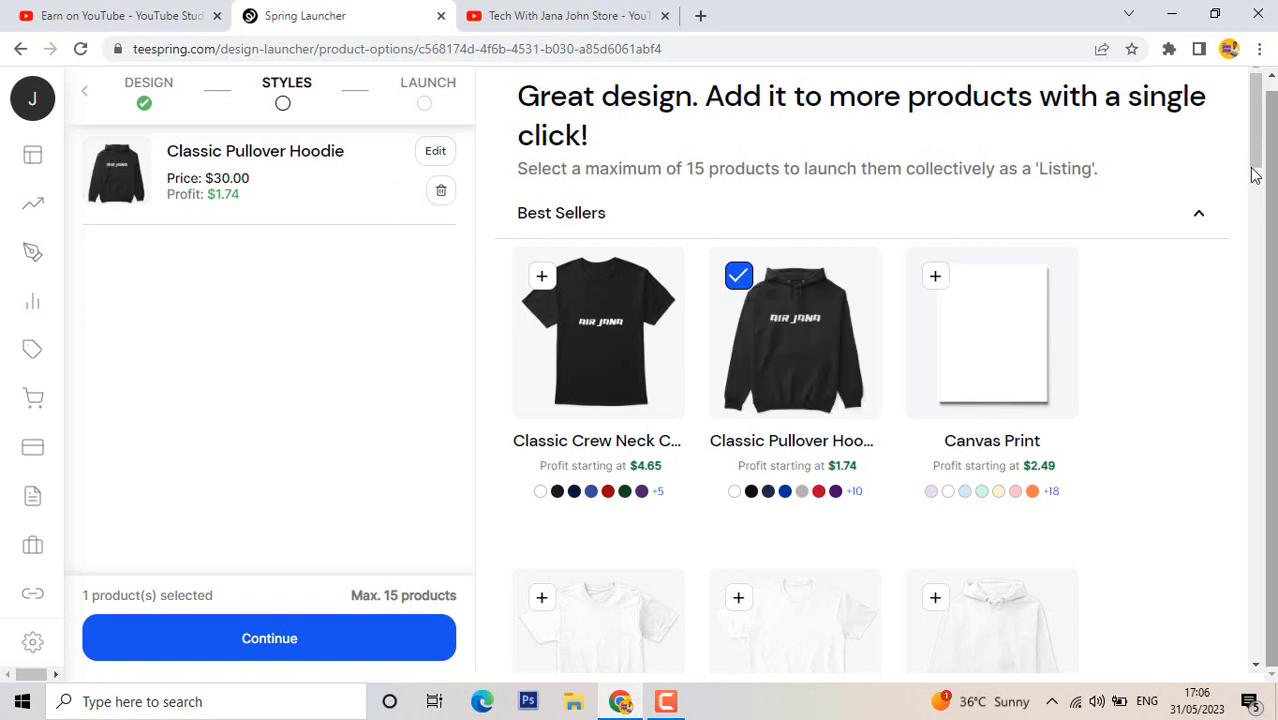
Browse the Best Sellers products that the hoodie design could be added to
scroll(1147, 374, down, 4)
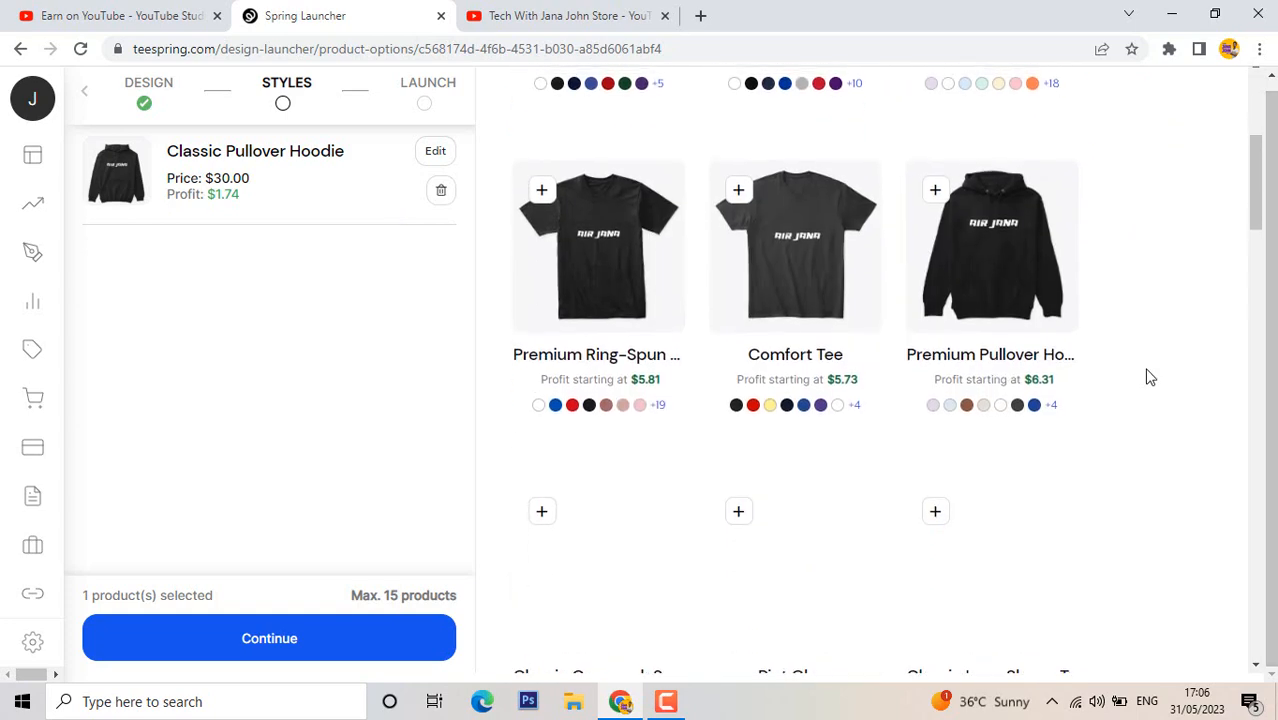
scroll(1147, 376, up, 4)
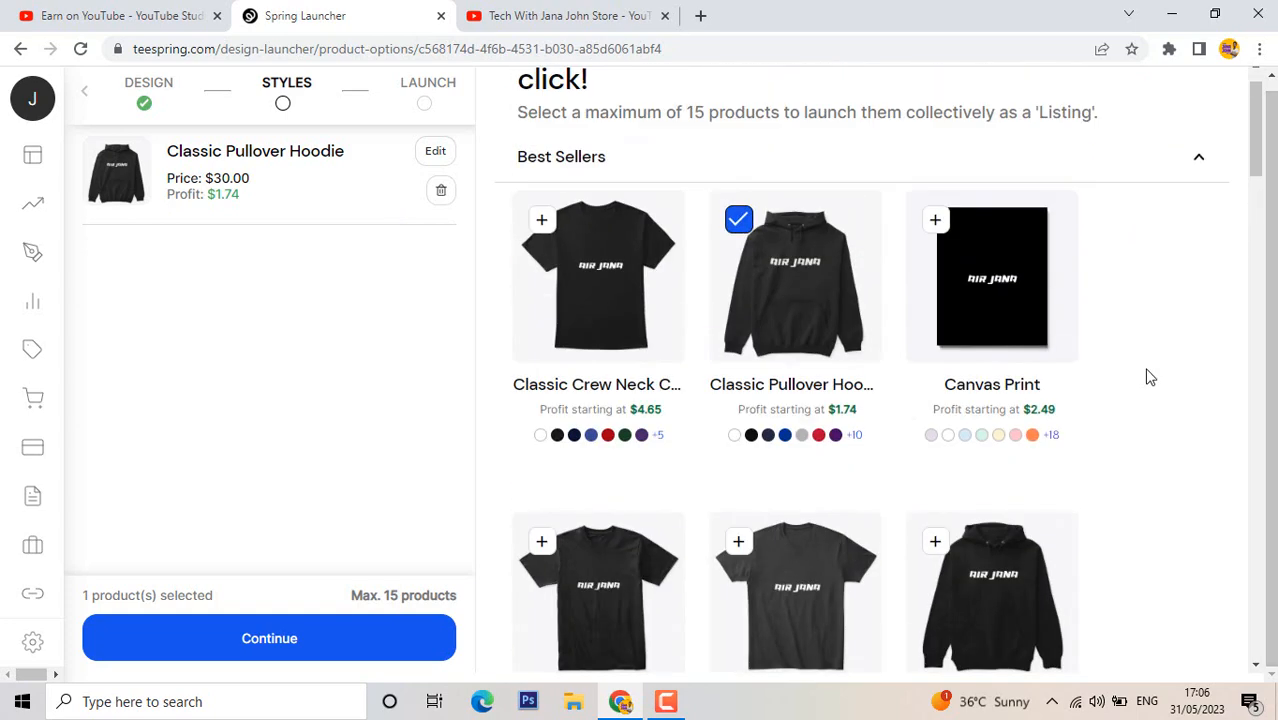
scroll(1150, 377, down, 4)
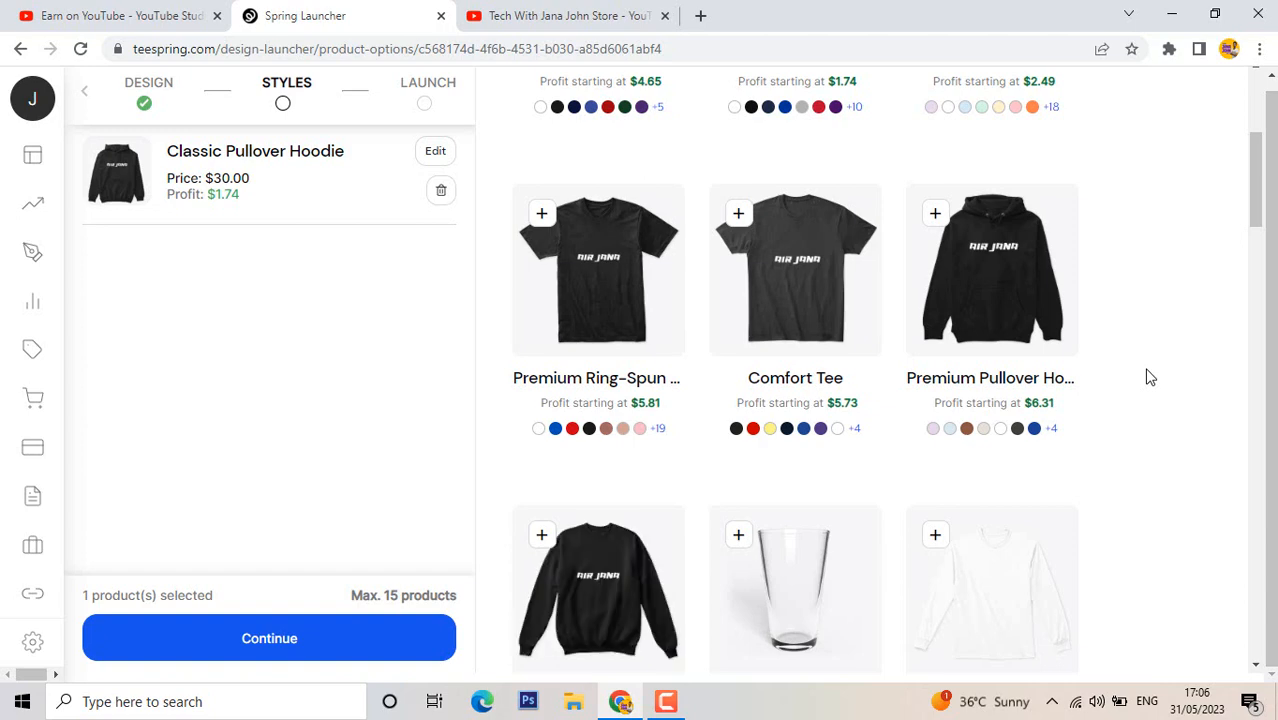
scroll(1187, 446, up, 1)
scroll(1190, 444, down, 4)
scroll(1190, 444, down, 3)
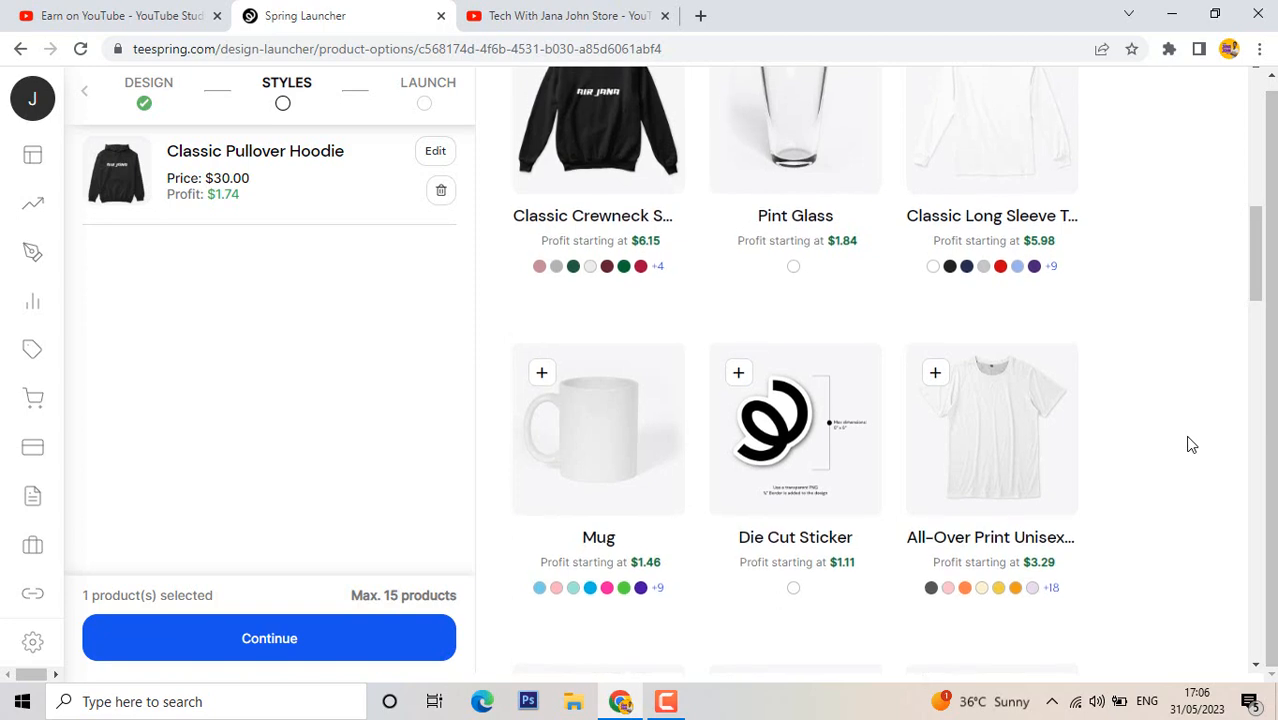
scroll(1190, 444, up, 2)
scroll(1190, 444, down, 6)
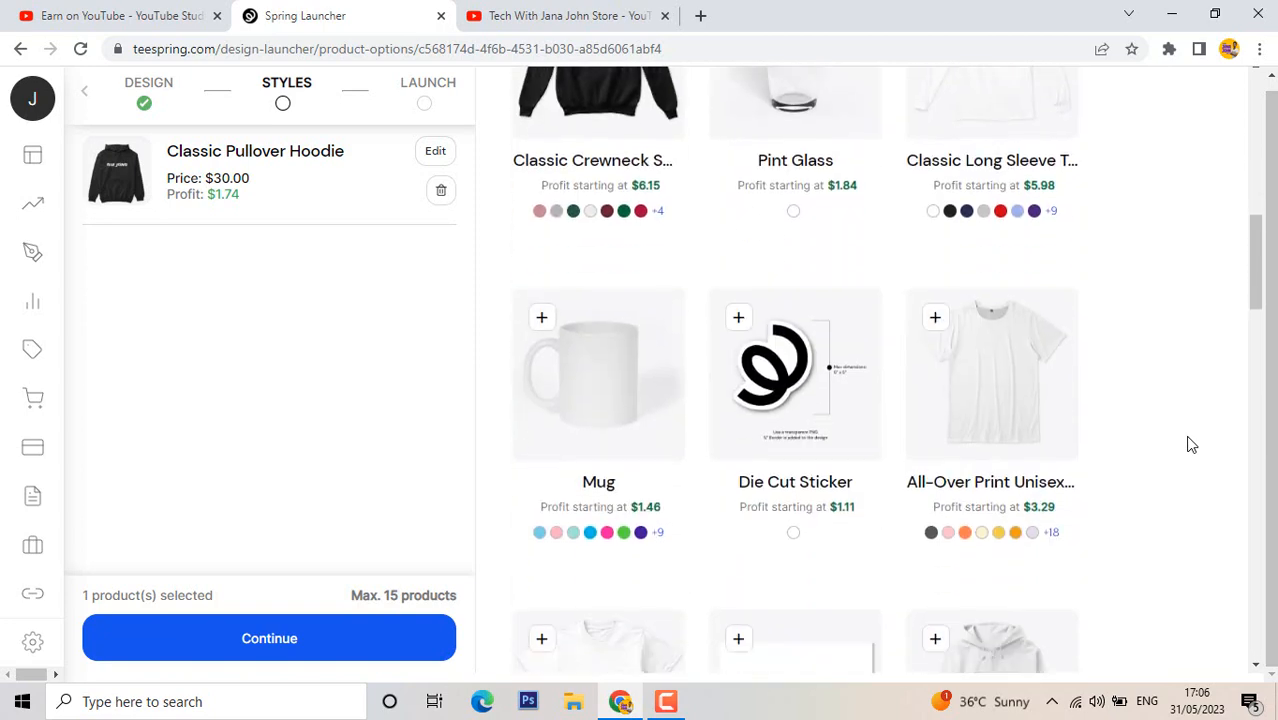
scroll(1190, 444, up, 10)
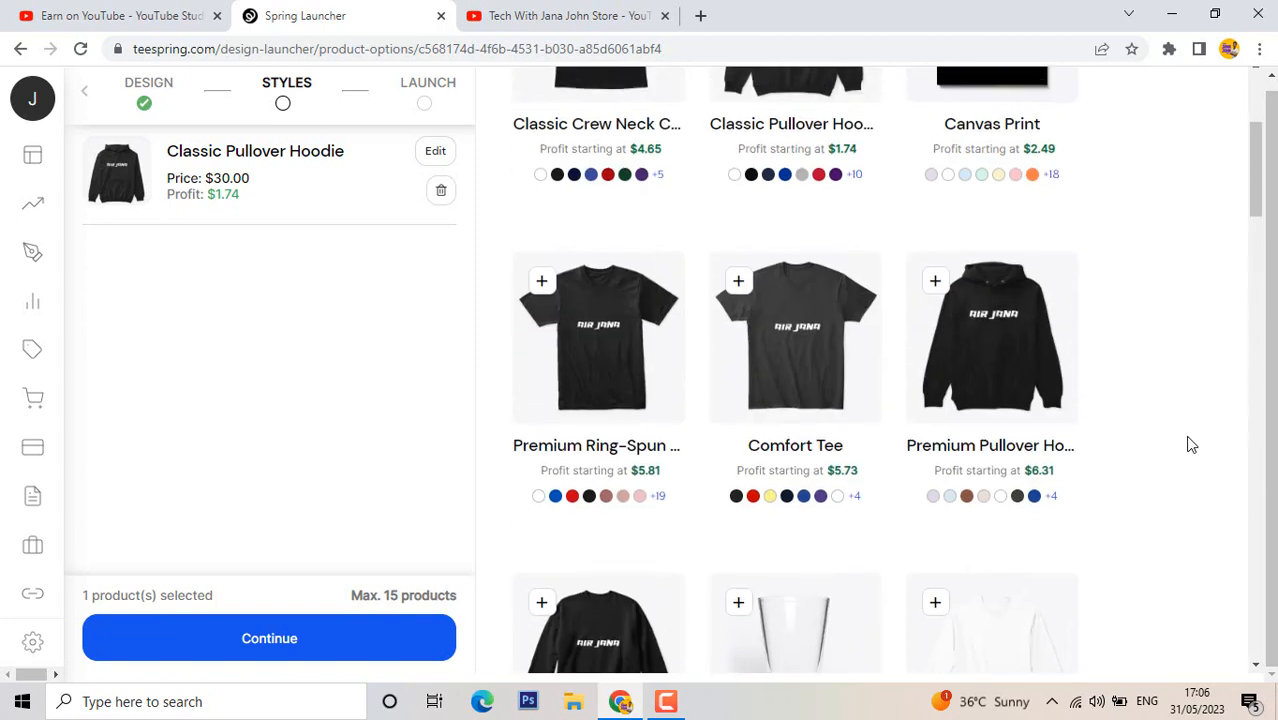
scroll(1190, 444, down, 7)
scroll(1190, 444, down, 4)
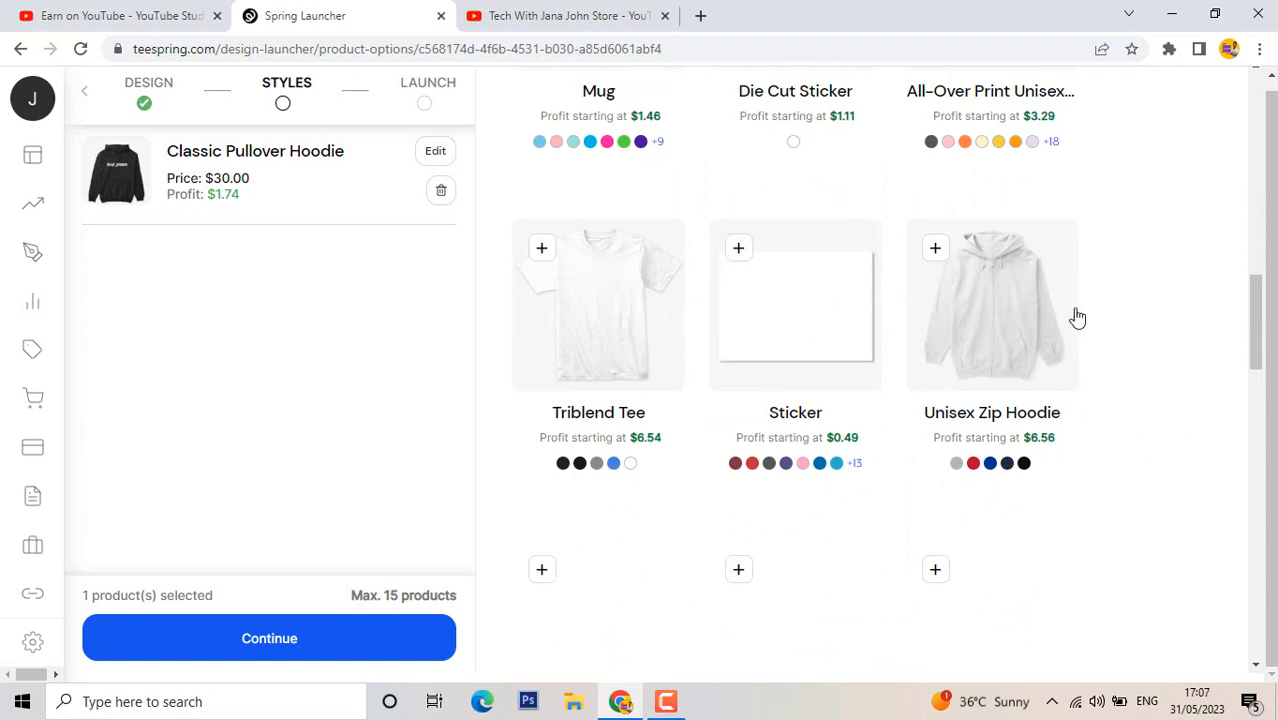
scroll(1100, 320, up, 1)
scroll(1165, 338, up, 10)
scroll(1165, 338, down, 4)
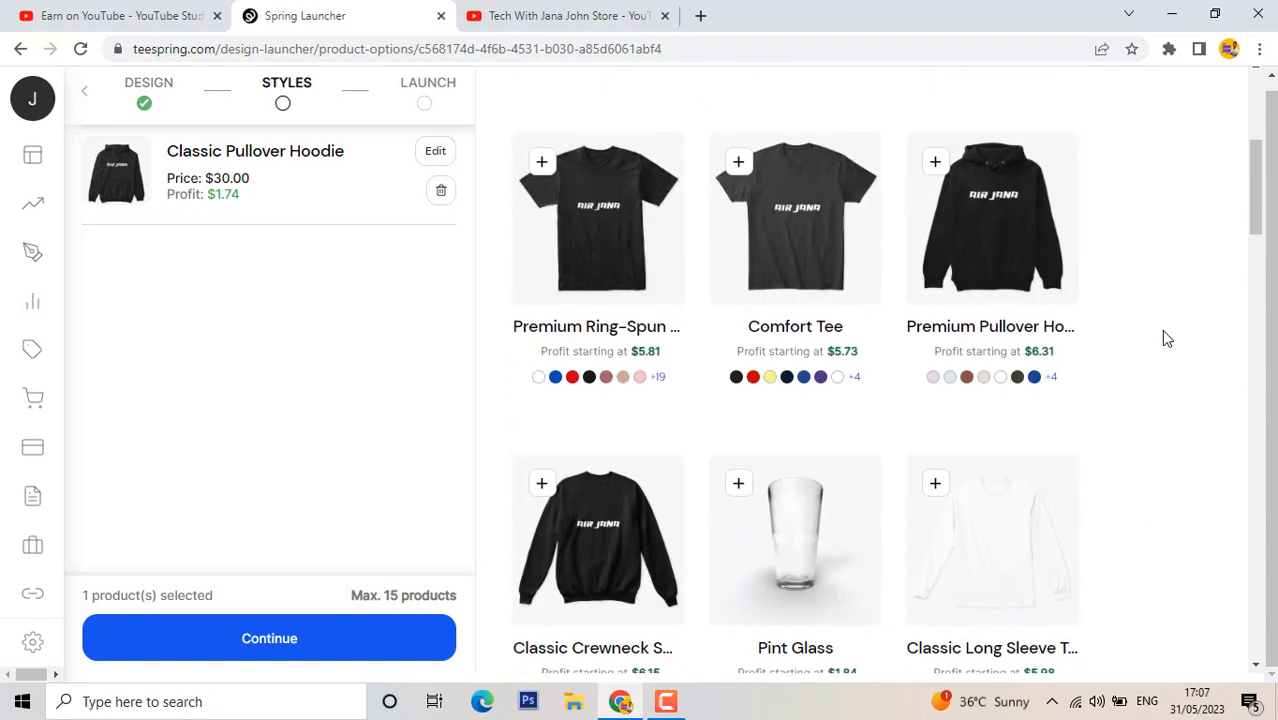
scroll(1165, 338, up, 2)
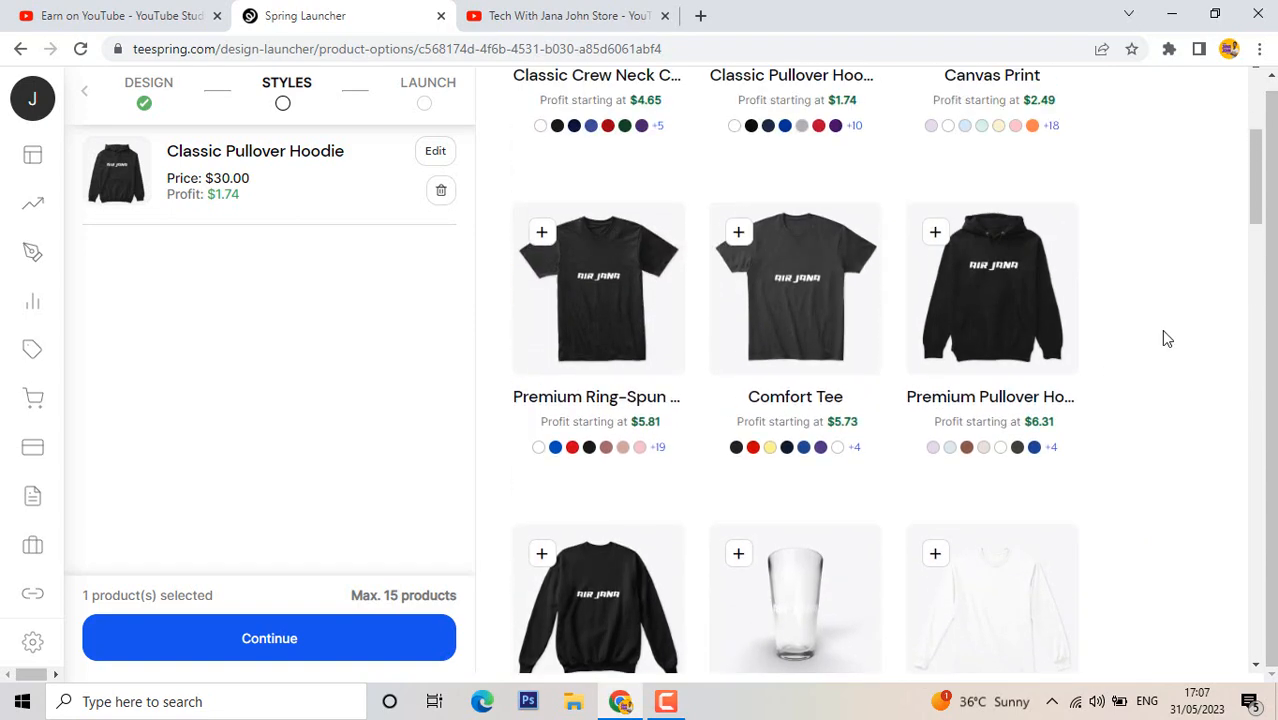
scroll(1093, 471, up, 4)
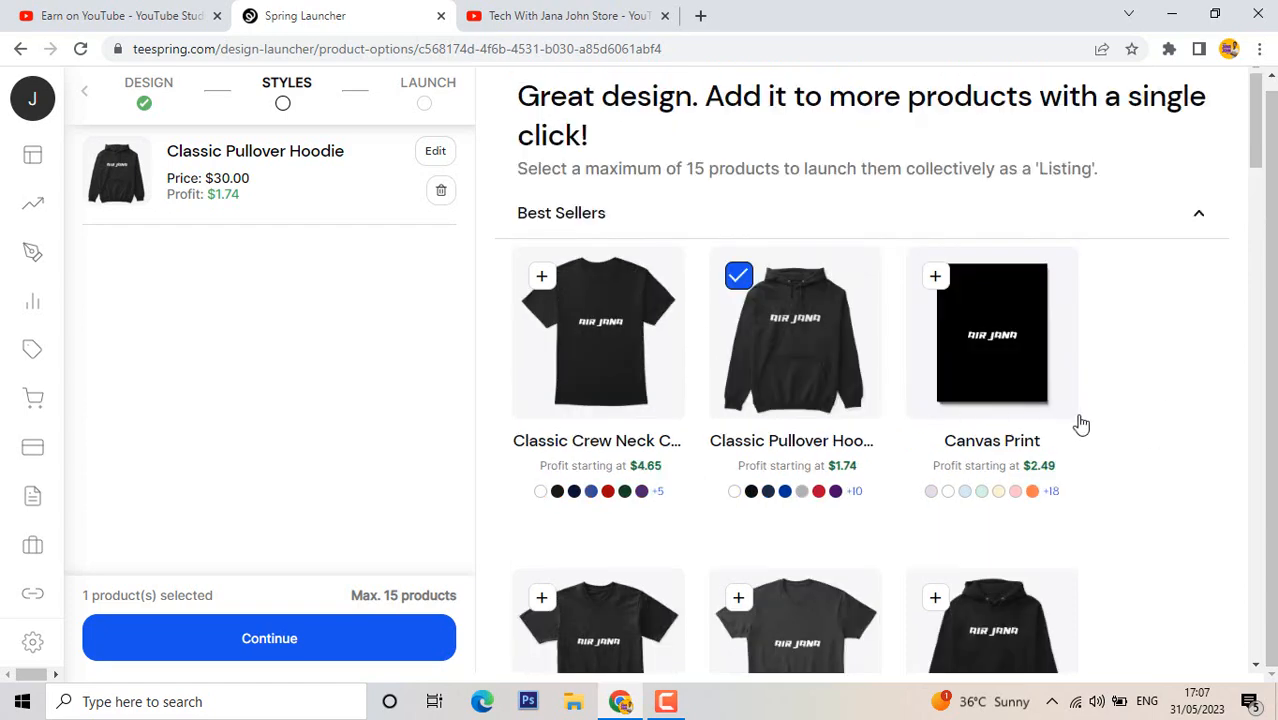
scroll(1147, 445, down, 3)
scroll(1147, 445, up, 2)
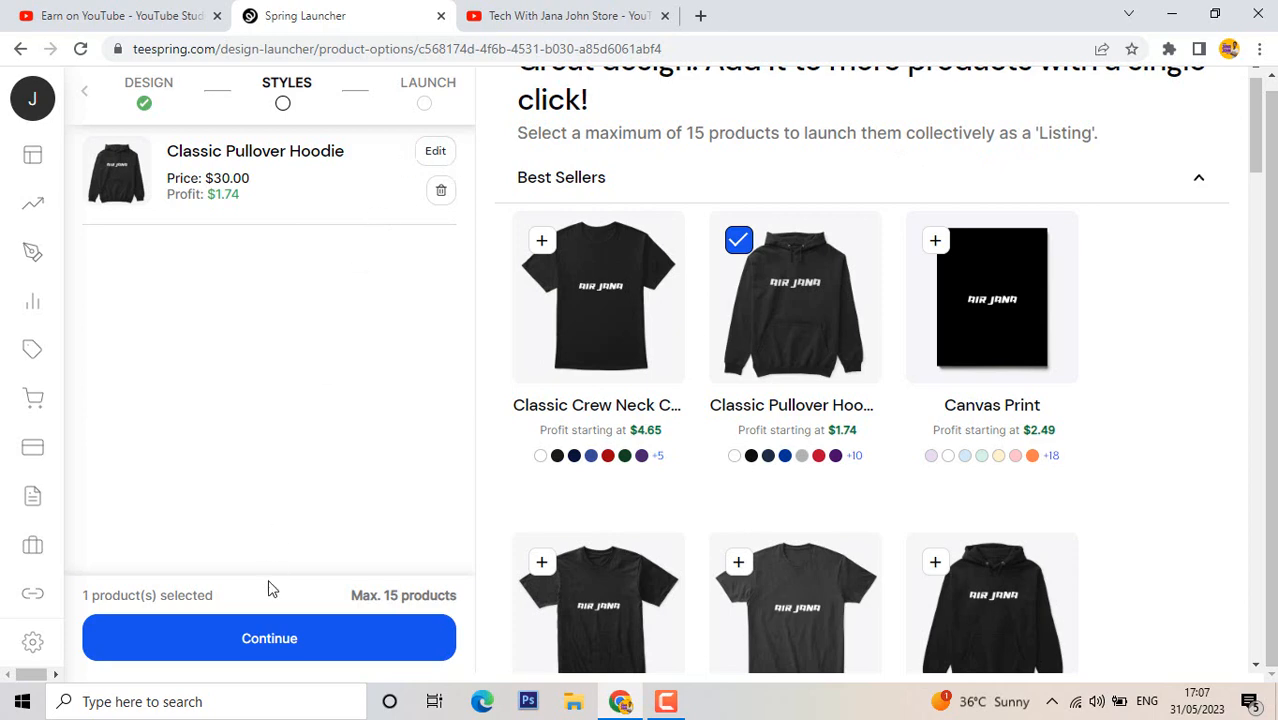
Continue to the Launch stage with only the hoodie and enter "Air Jana Classic Pullover Hoodie" as the listing's title and description
click(265, 657)
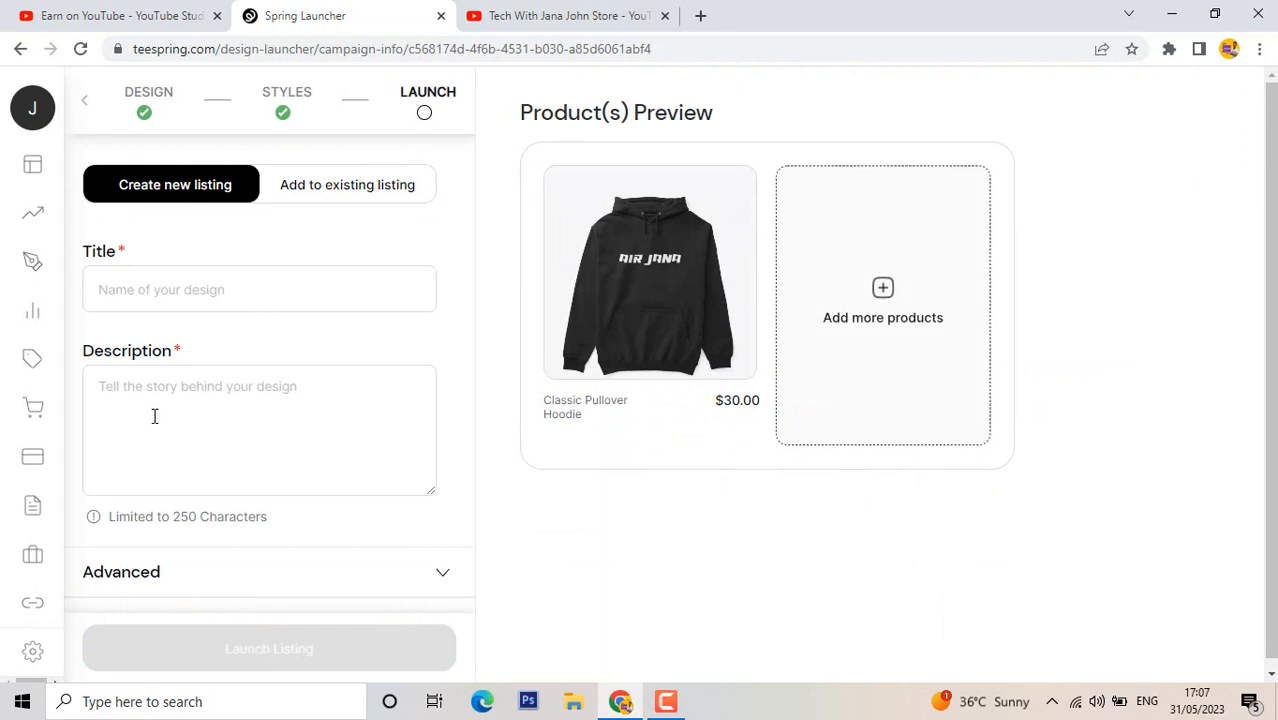
click(168, 302)
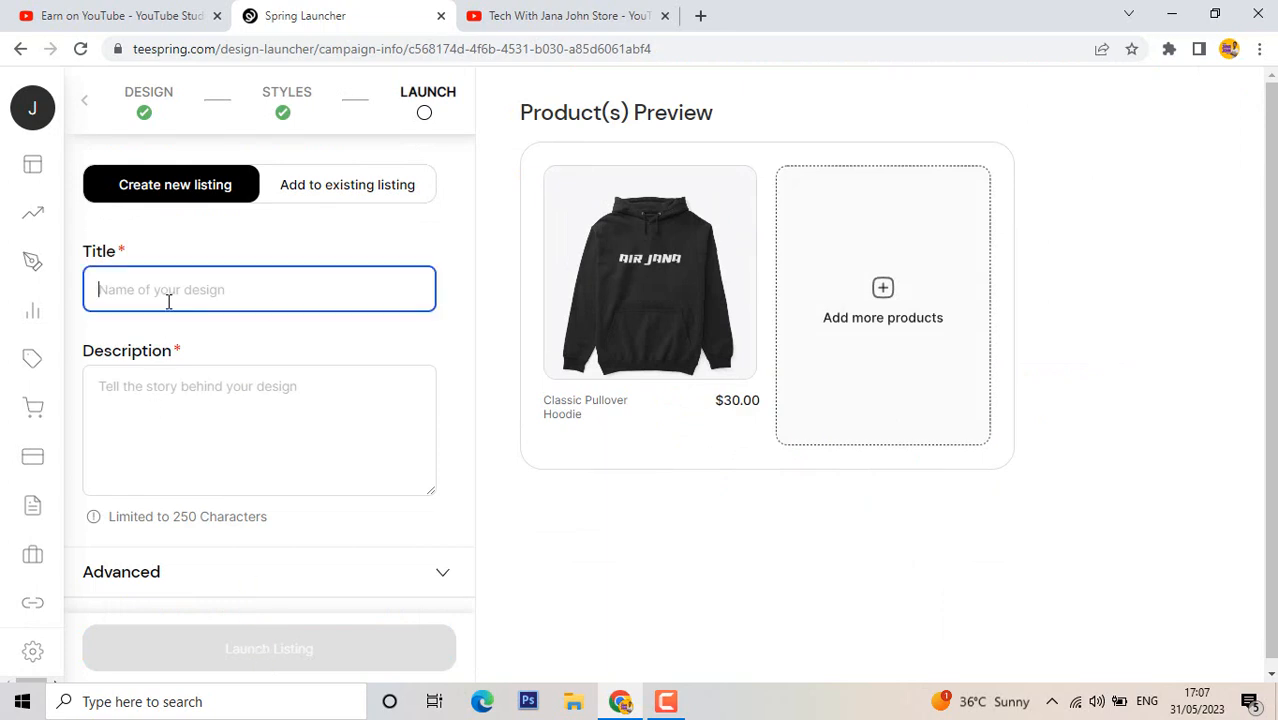
text(A)
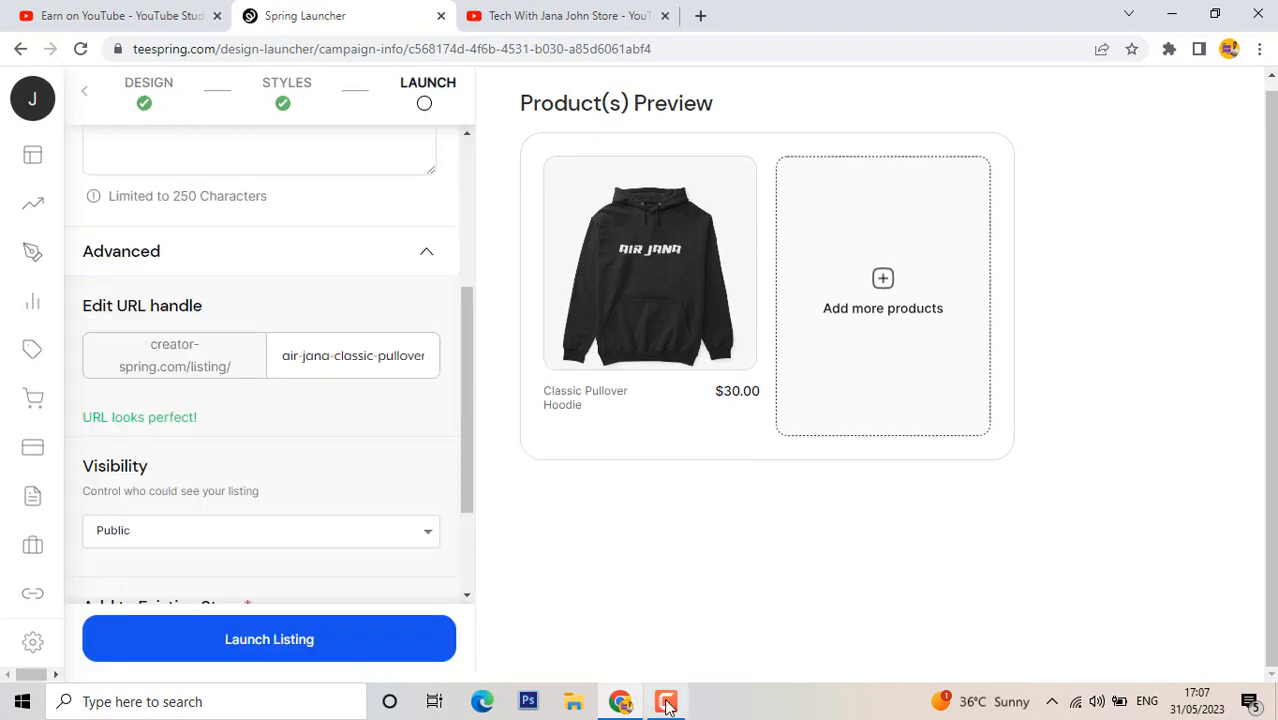
click(665, 701)
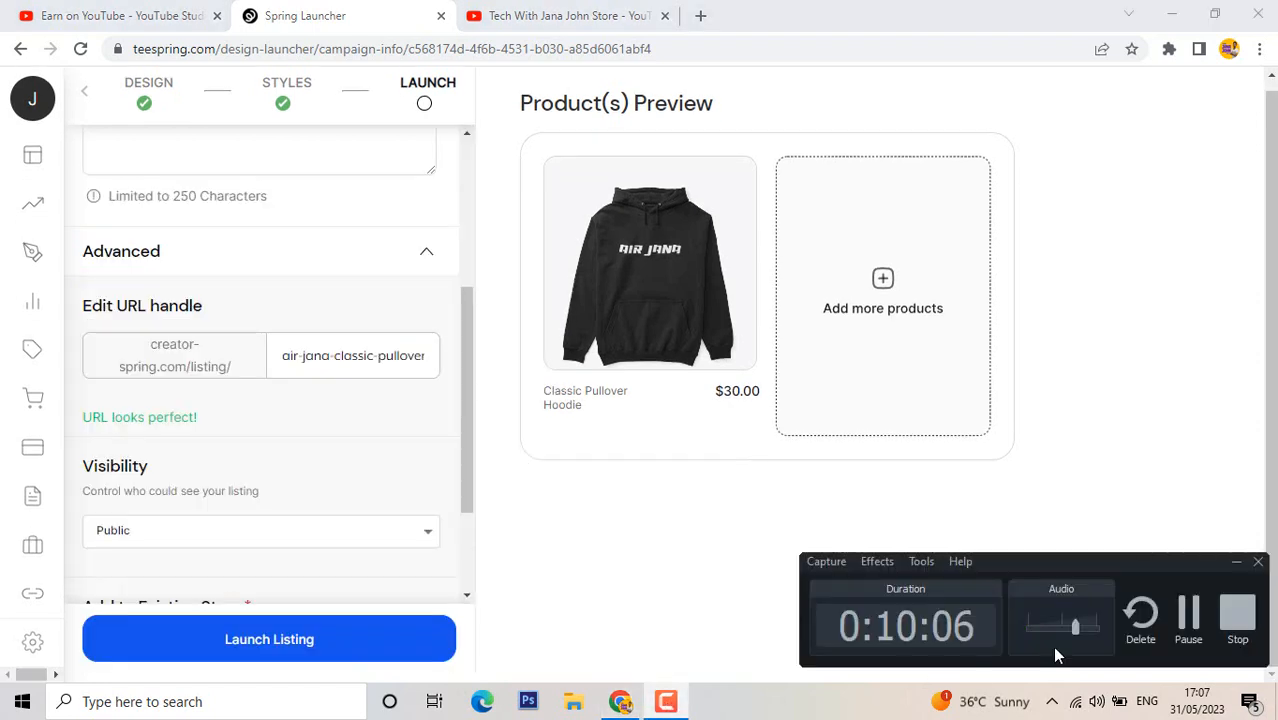
click(1236, 561)
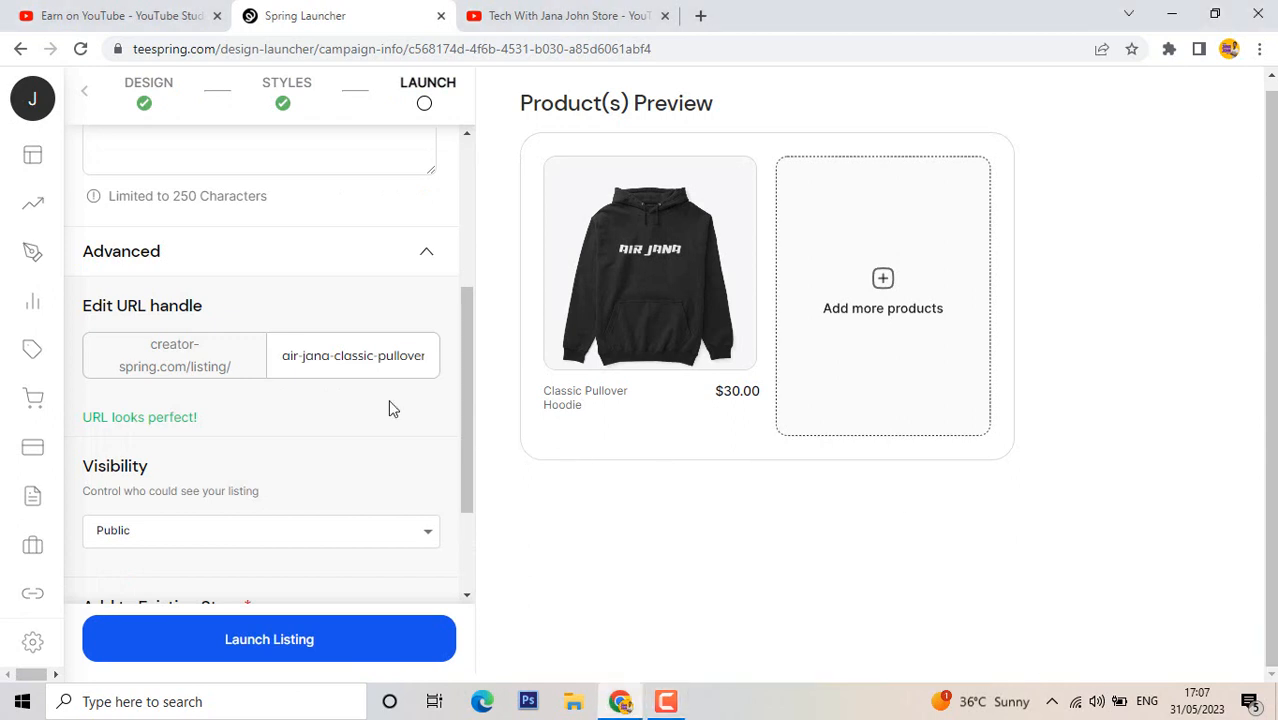
Review the new listing's title and description, and its advanced settings including the URL handle
scroll(373, 400, down, 1)
scroll(374, 402, up, 4)
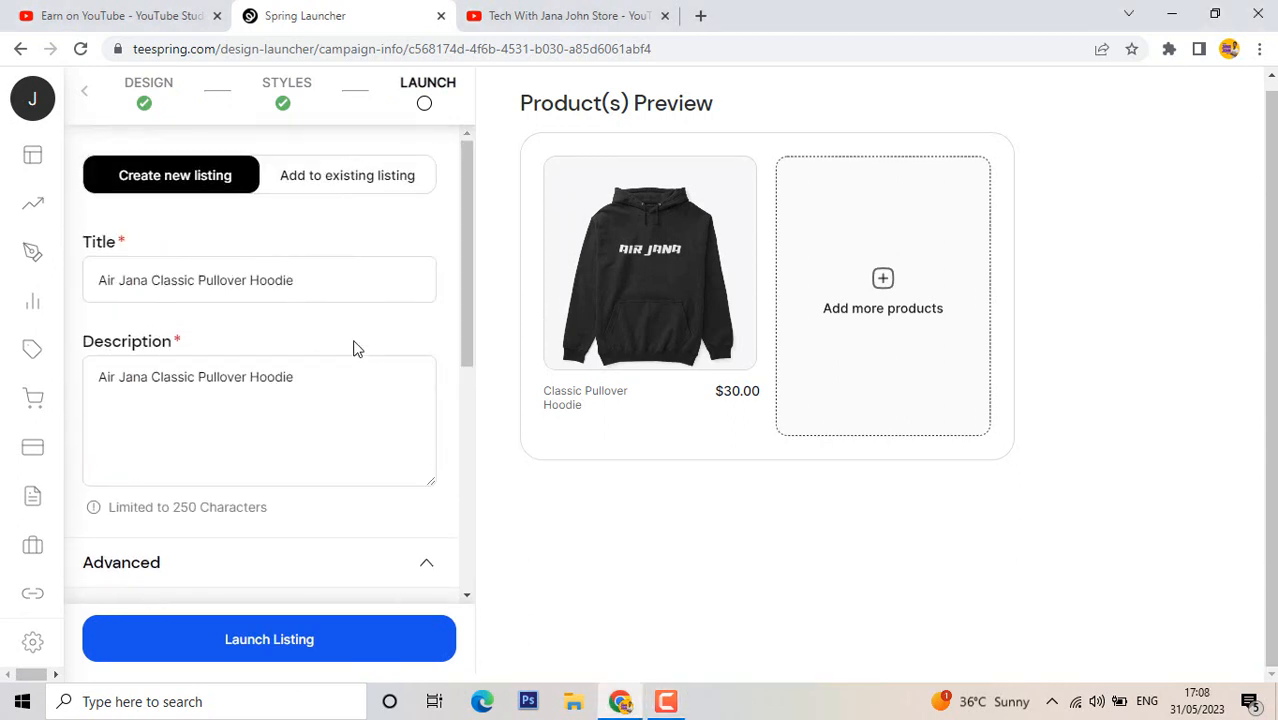
scroll(345, 345, down, 3)
click(234, 338)
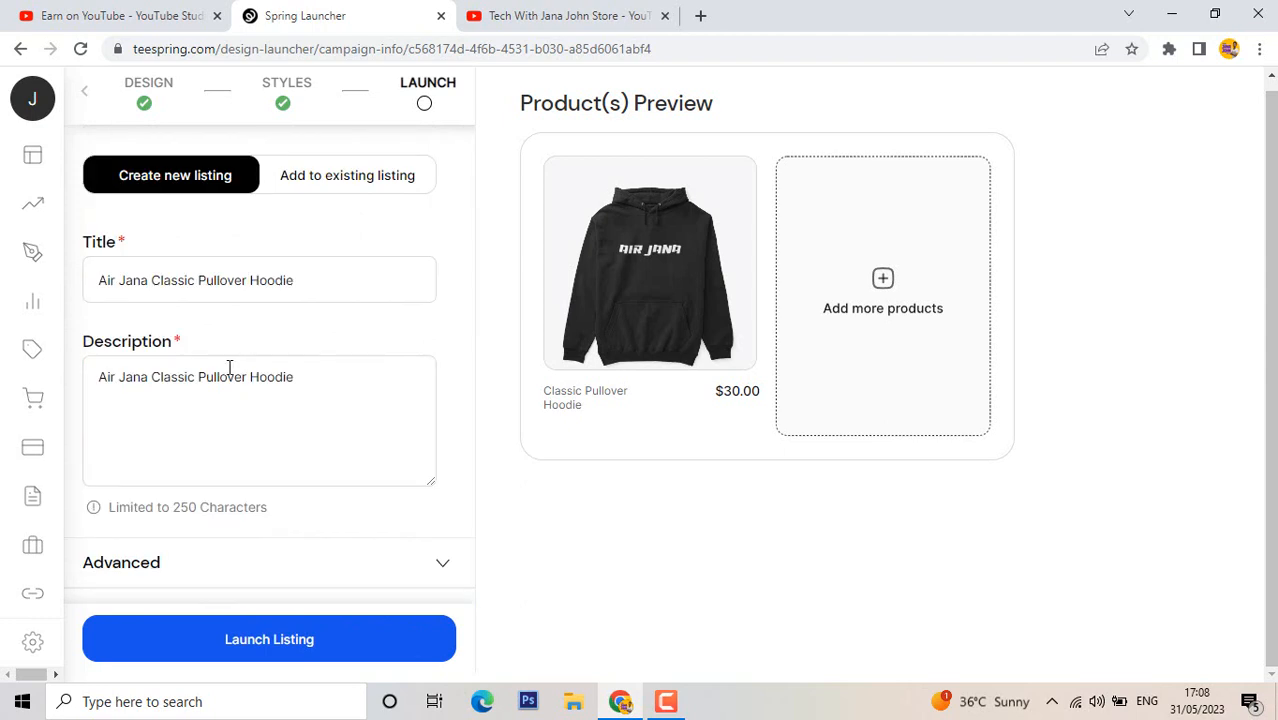
click(208, 563)
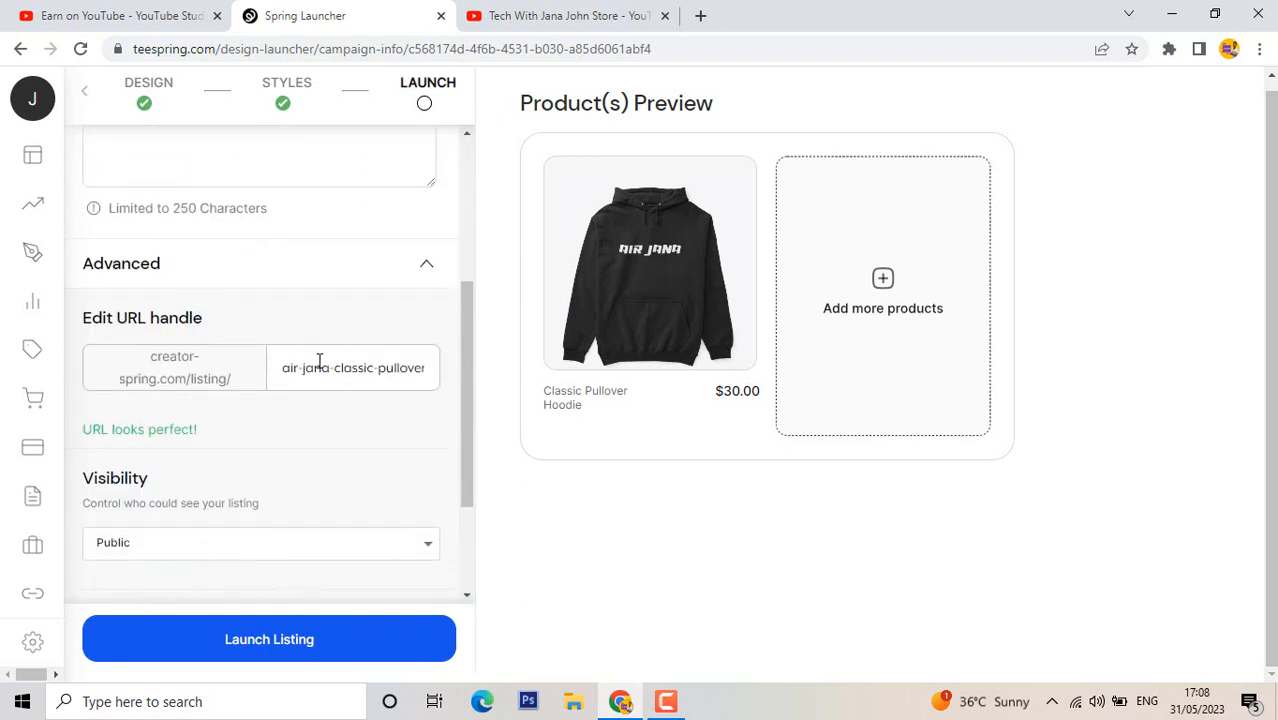
click(353, 380)
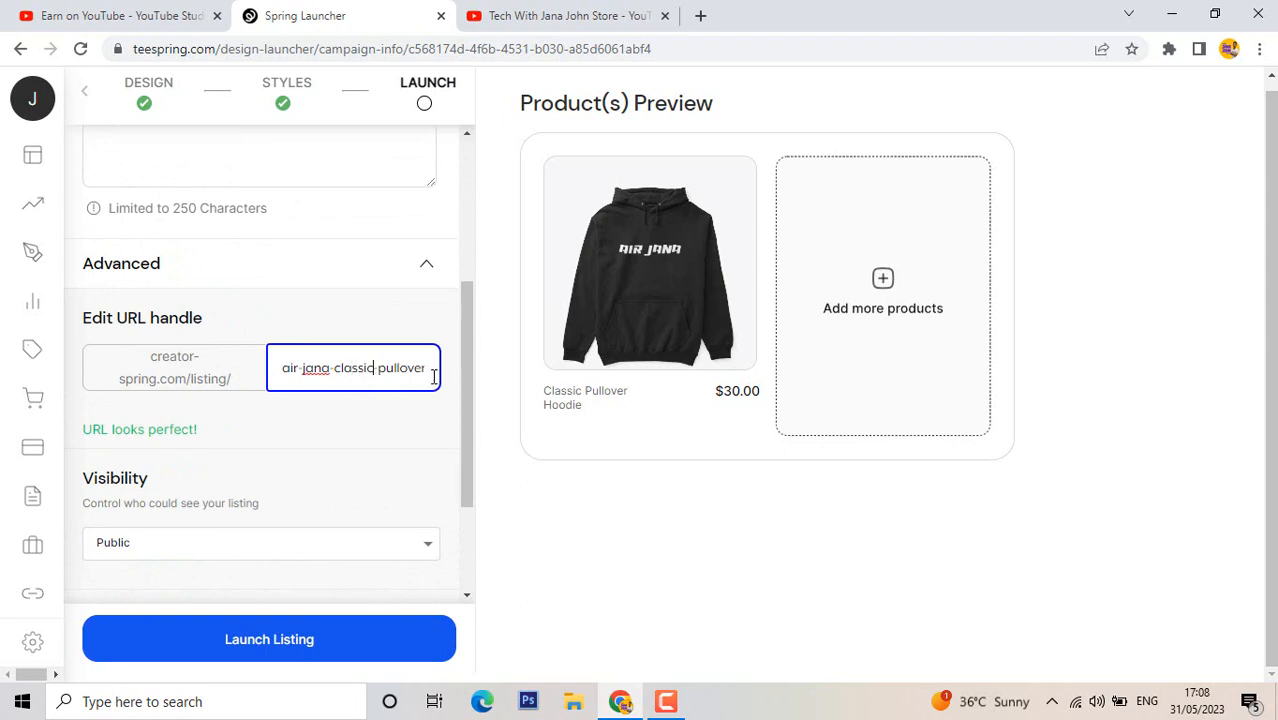
scroll(225, 289, down, 2)
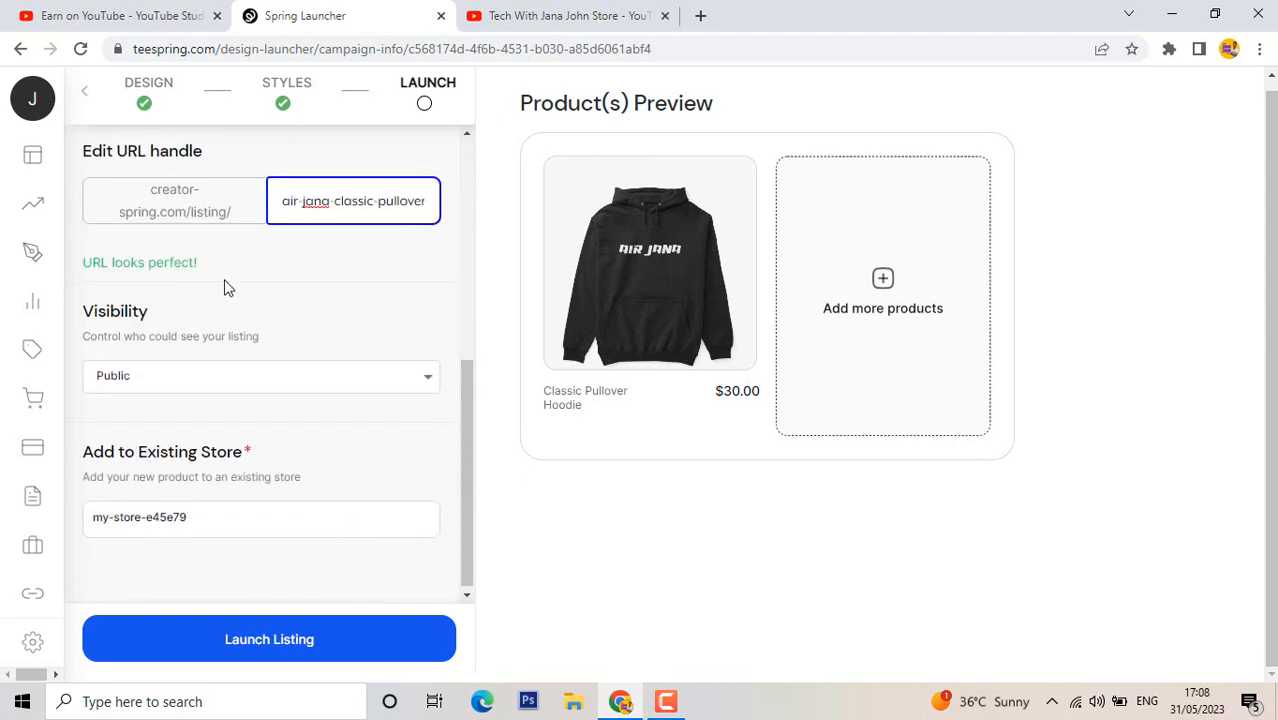
scroll(360, 240, up, 2)
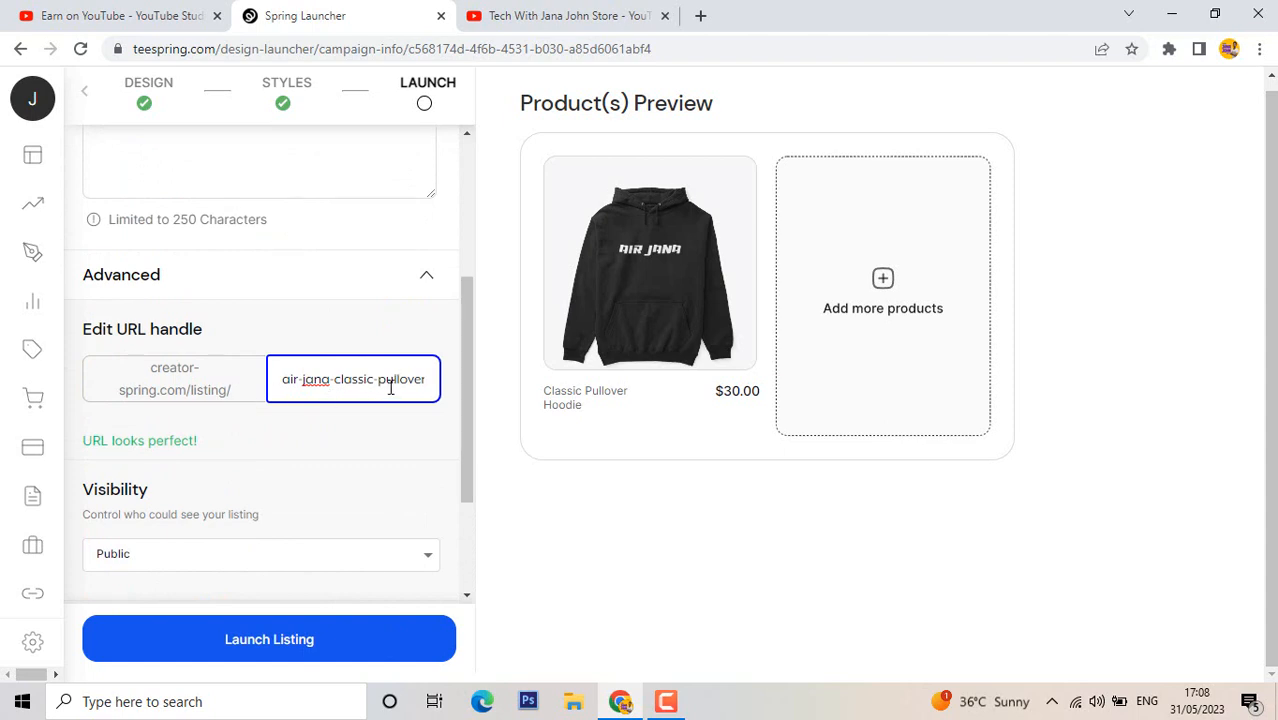
scroll(364, 405, down, 1)
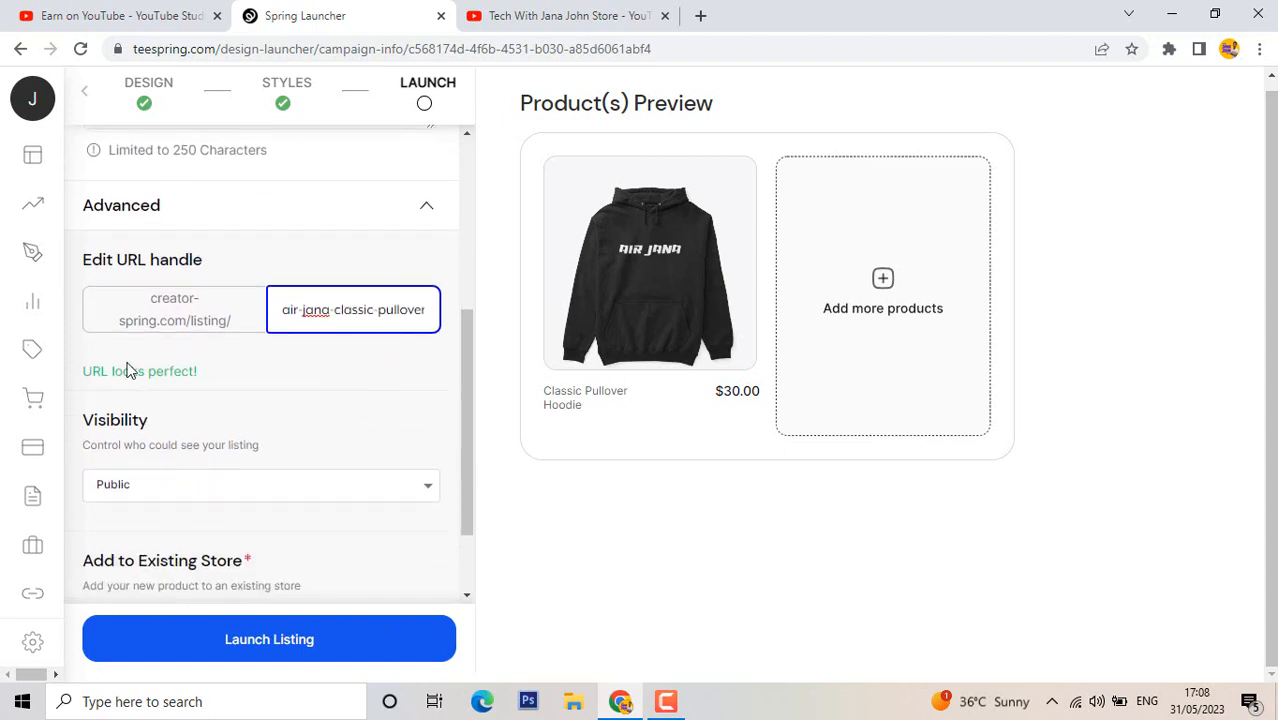
scroll(240, 420, down, 1)
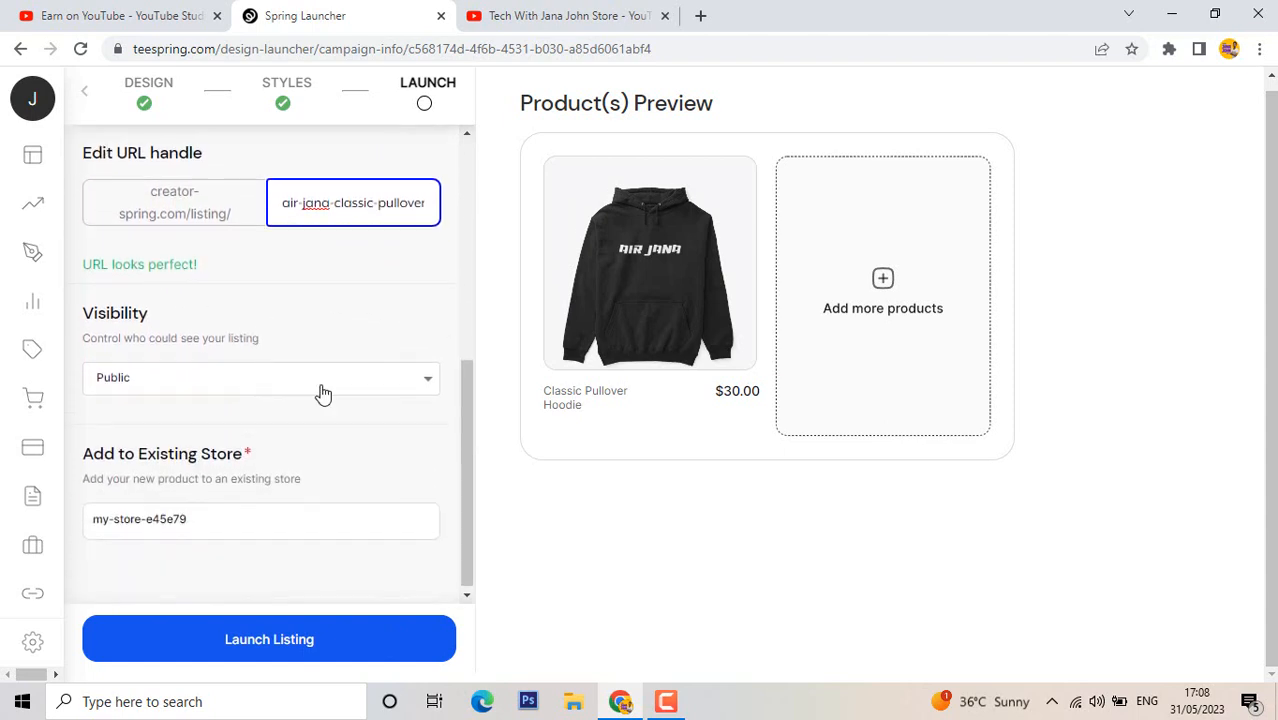
Choose Public as the listing's visibility
click(198, 380)
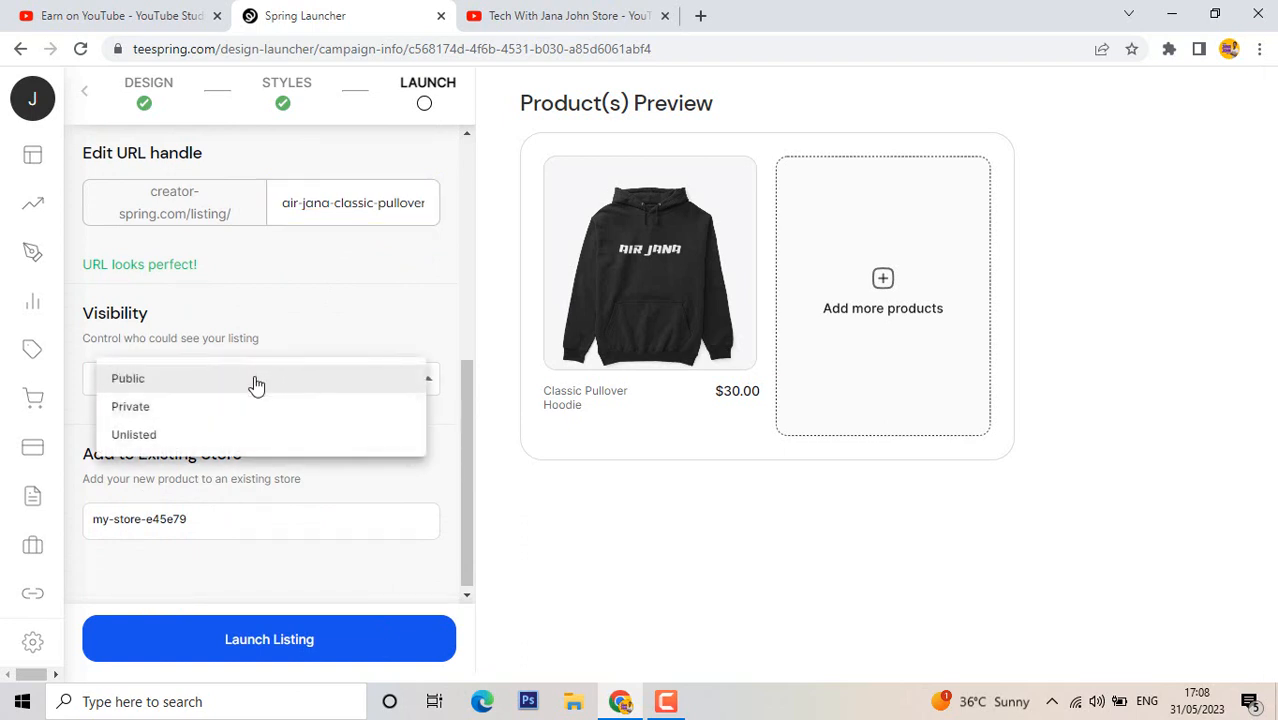
click(252, 384)
scroll(304, 395, down, 1)
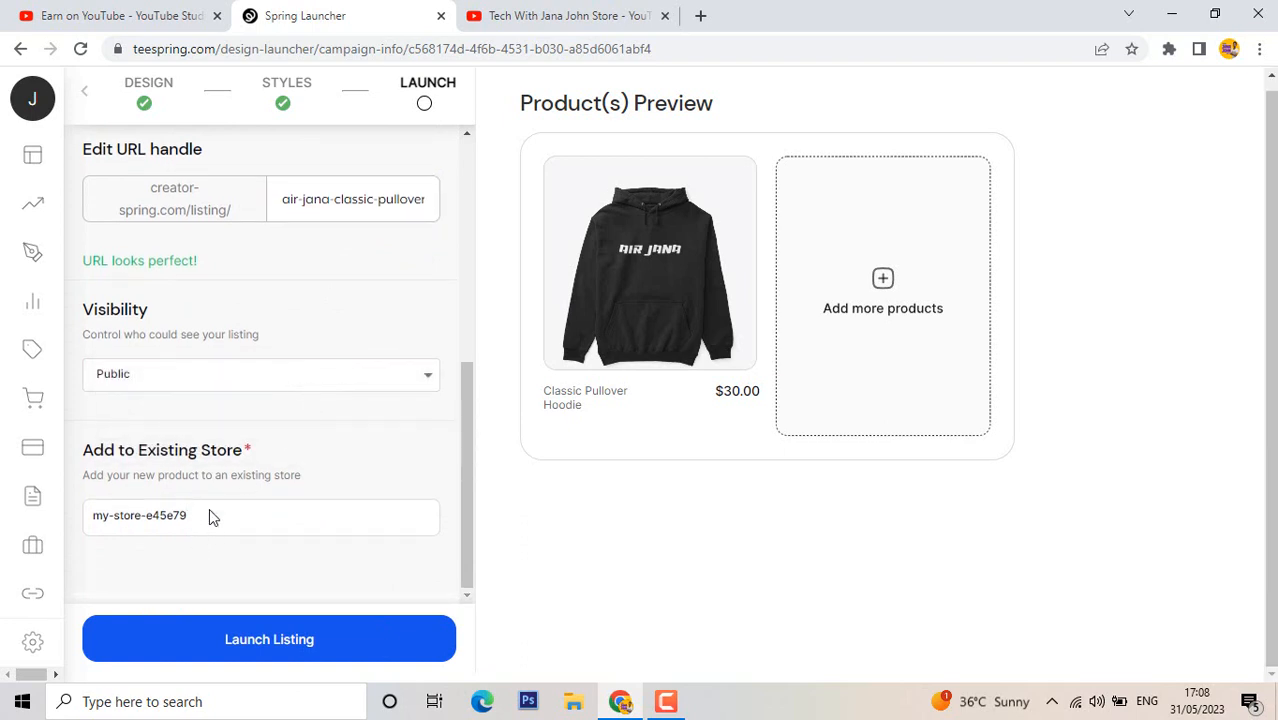
Examine the options for adding the hoodie to an existing listing and return to creating a new listing
scroll(288, 522, up, 4)
scroll(288, 522, up, 1)
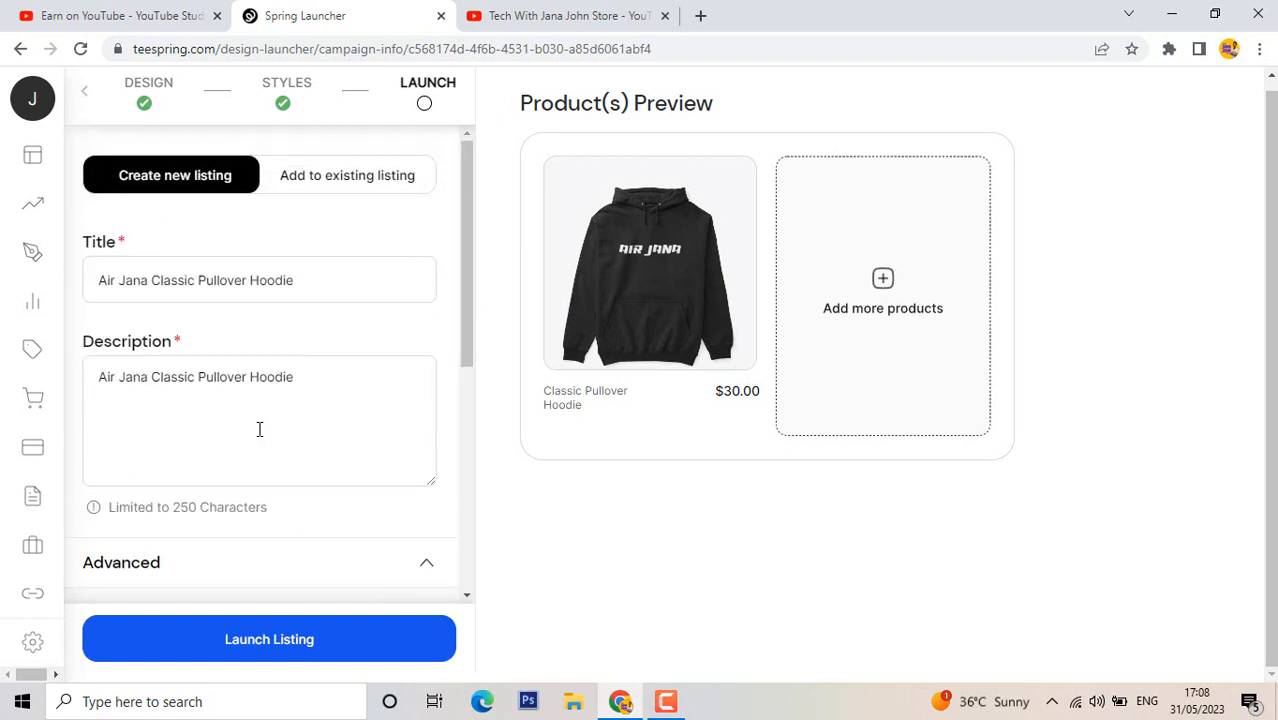
scroll(311, 410, down, 5)
scroll(311, 408, up, 5)
click(369, 200)
scroll(225, 297, down, 1)
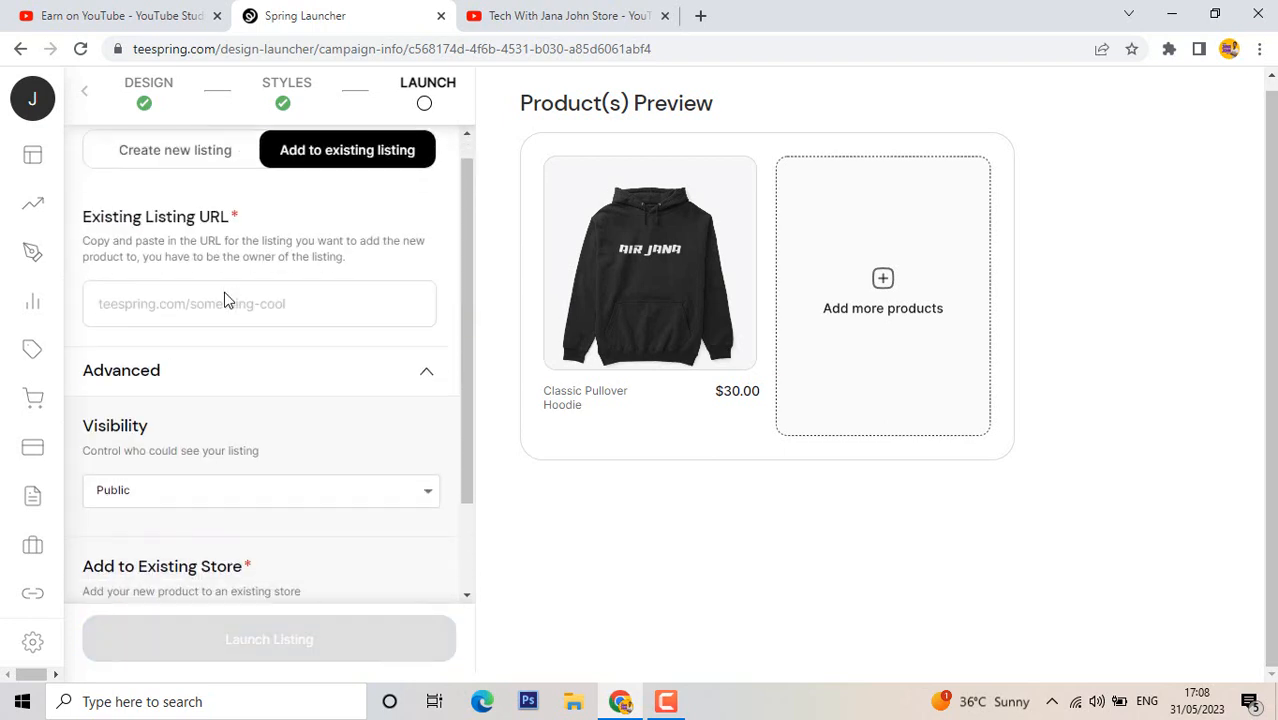
drag(228, 181, 148, 181)
click(334, 208)
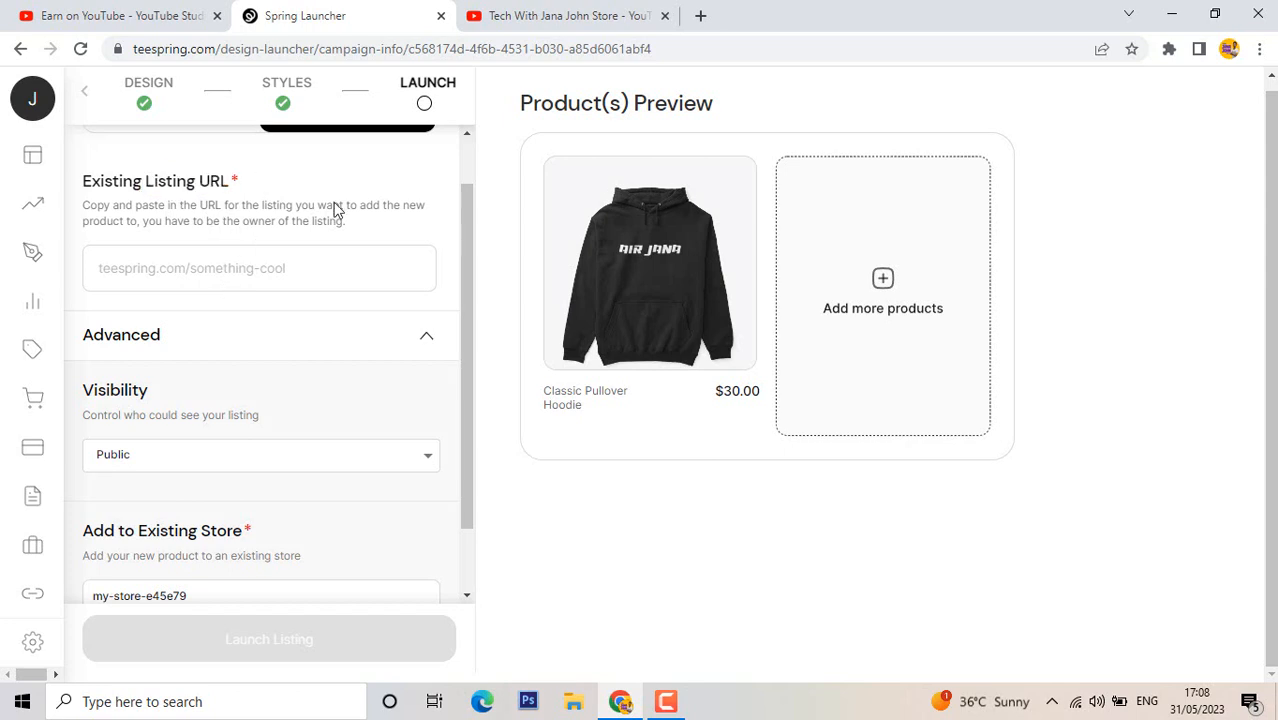
scroll(336, 209, down, 1)
scroll(299, 288, down, 1)
scroll(299, 288, up, 1)
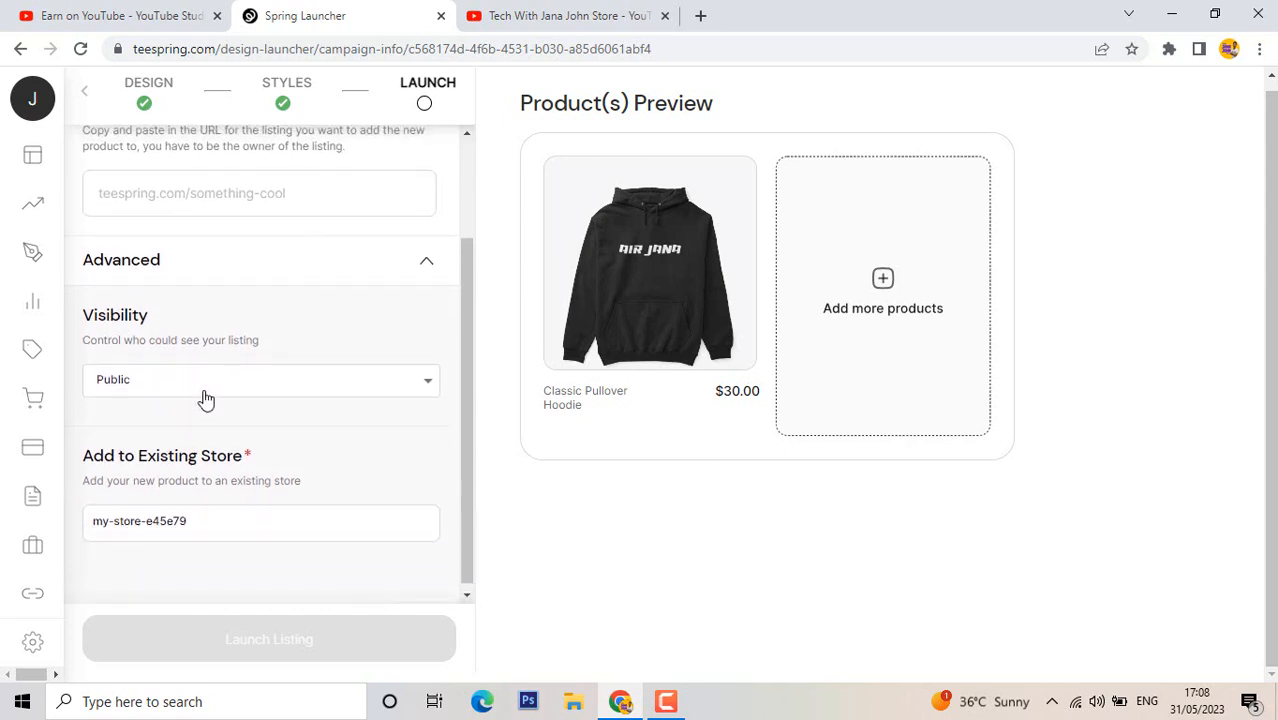
scroll(257, 555, up, 2)
click(237, 186)
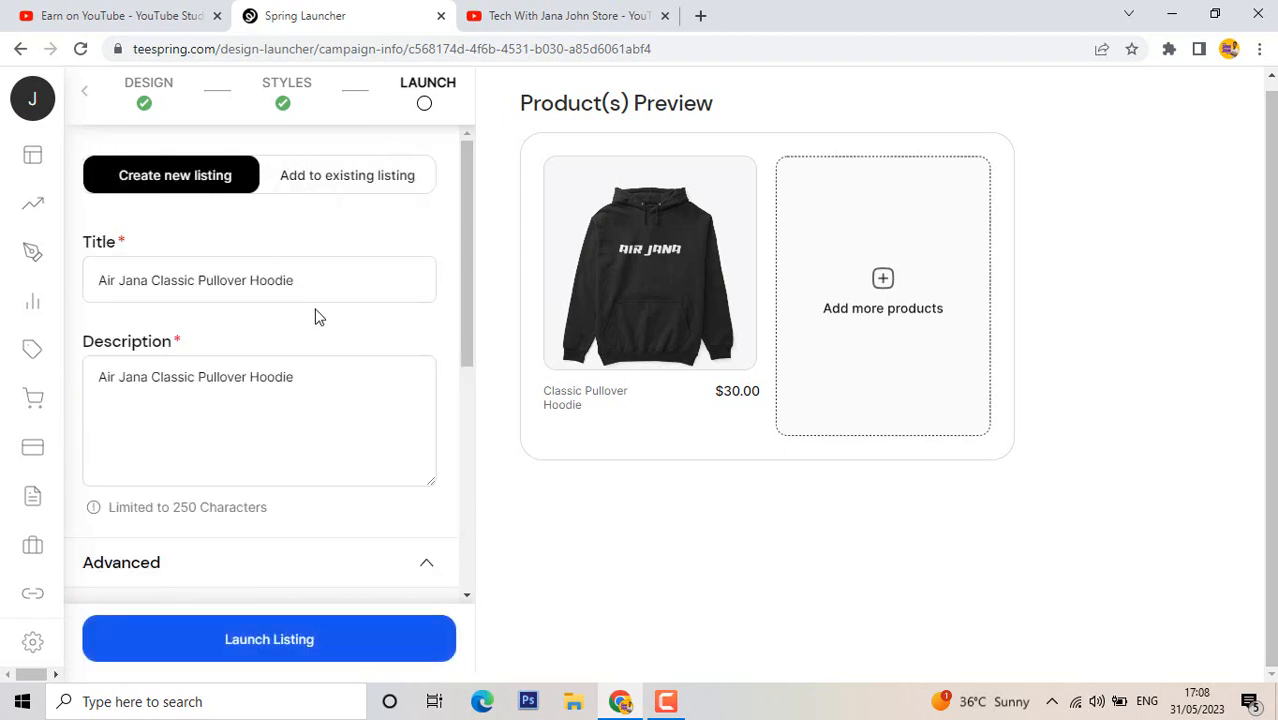
Launch the hoodie as a new listing
scroll(320, 320, down, 5)
click(300, 643)
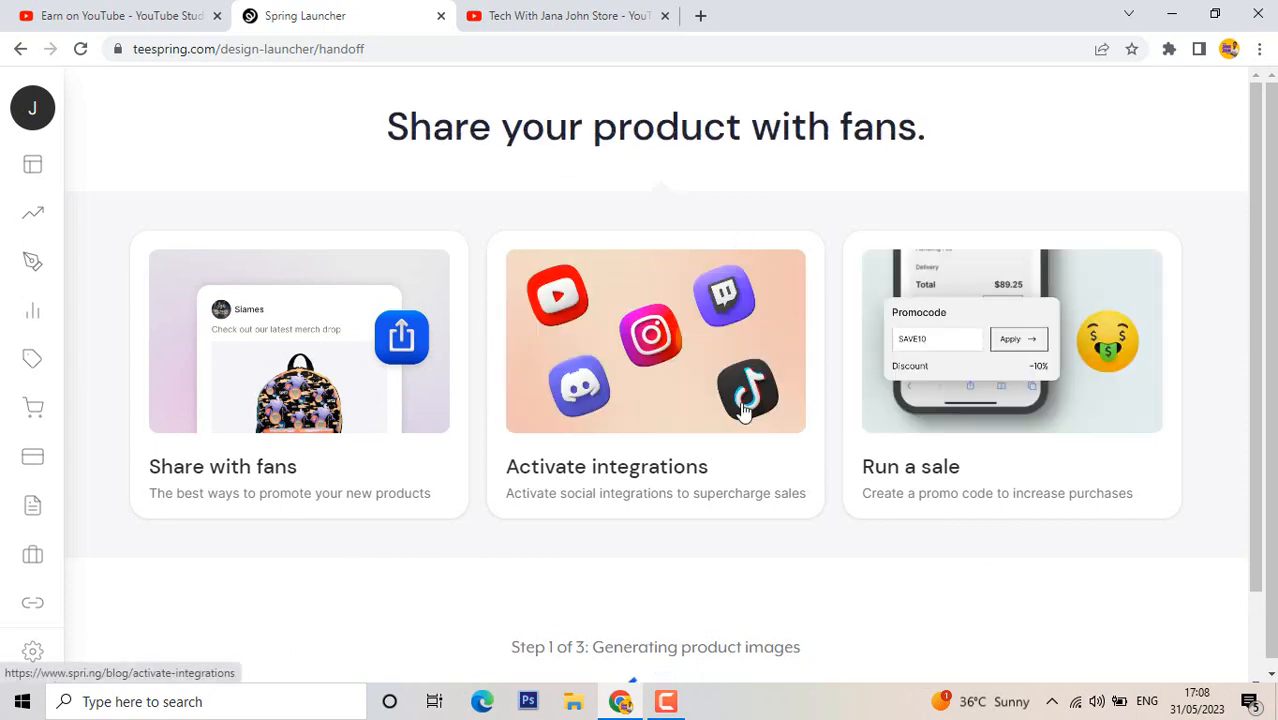
scroll(745, 438, down, 2)
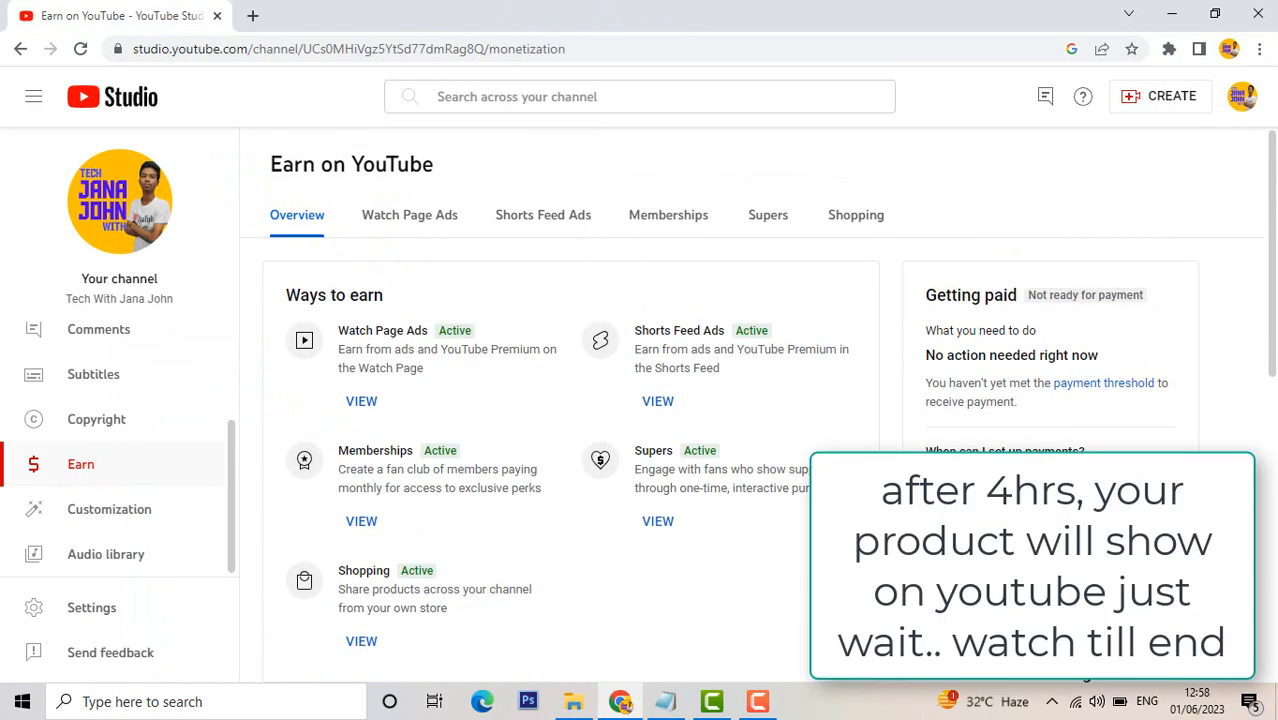
In YouTube Studio, open the channel's Shopping earnings page and check the connected store's products
scroll(730, 450, down, 2)
scroll(730, 450, up, 2)
scroll(505, 590, down, 2)
scroll(726, 521, up, 2)
click(858, 222)
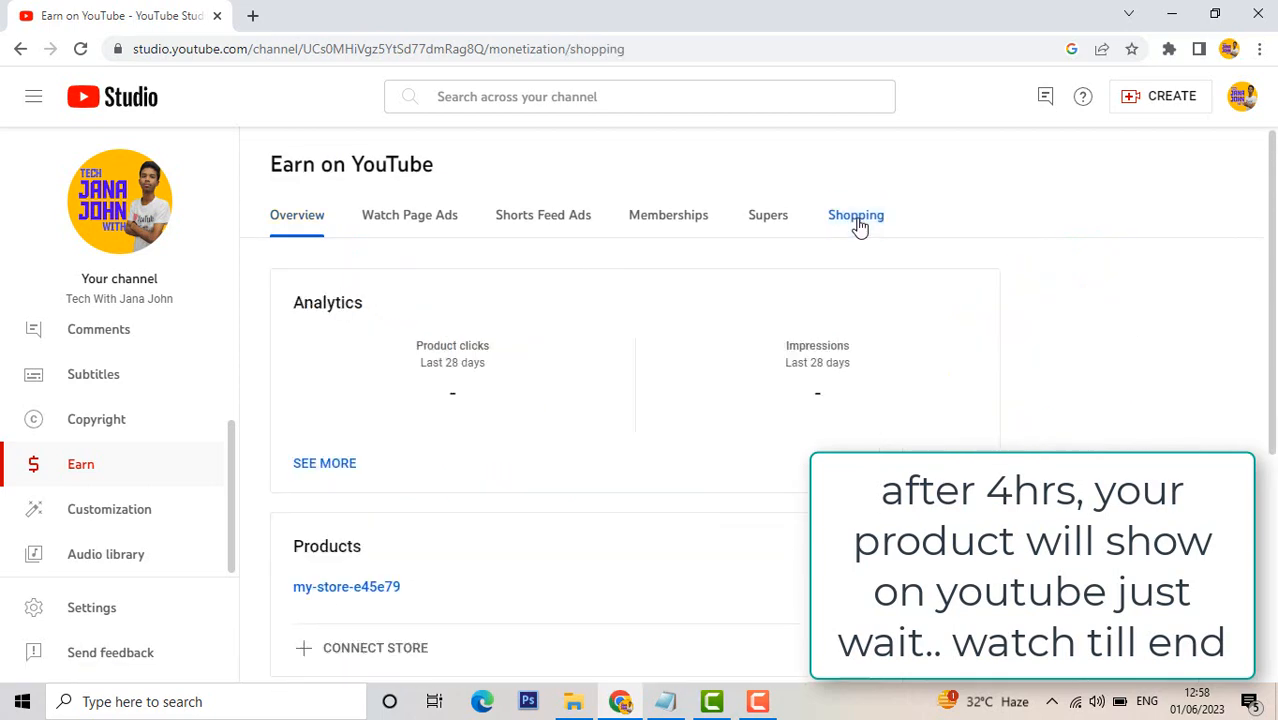
scroll(699, 462, down, 2)
scroll(479, 608, up, 2)
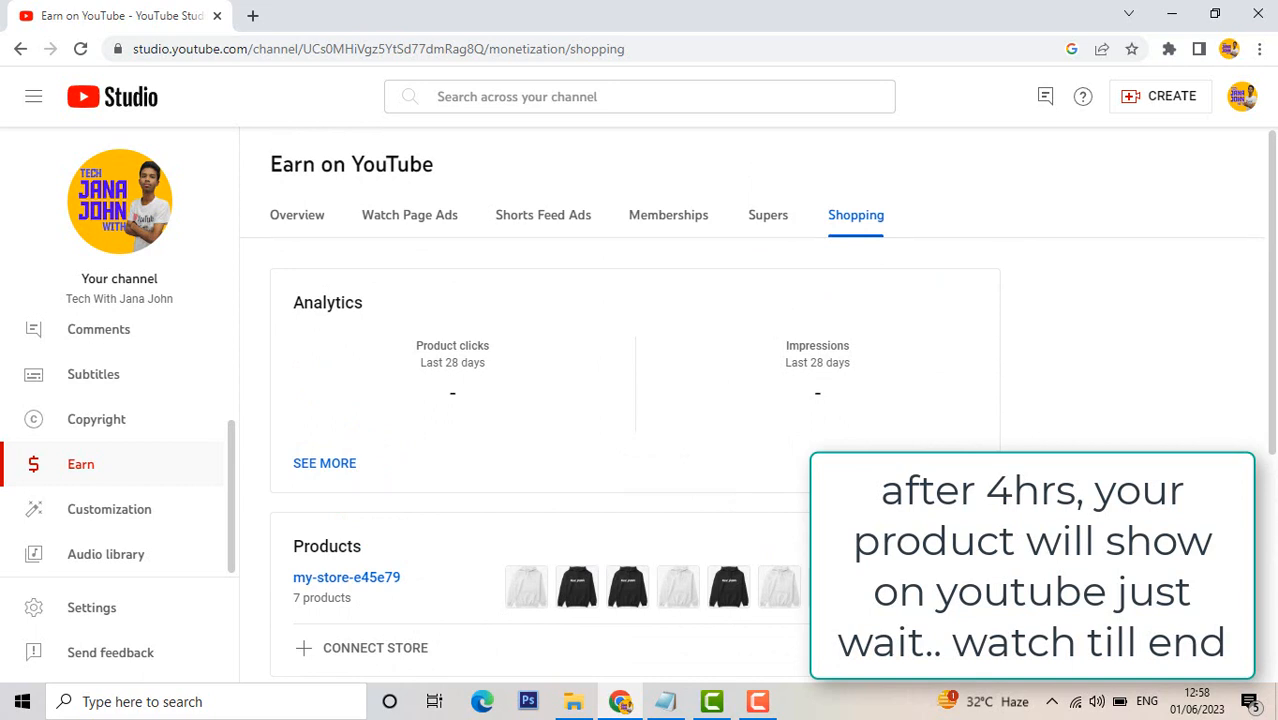
Examine the product selection used for displaying products on the channel, and close it without making changes
scroll(640, 460, down, 1)
scroll(640, 460, up, 1)
scroll(640, 430, down, 3)
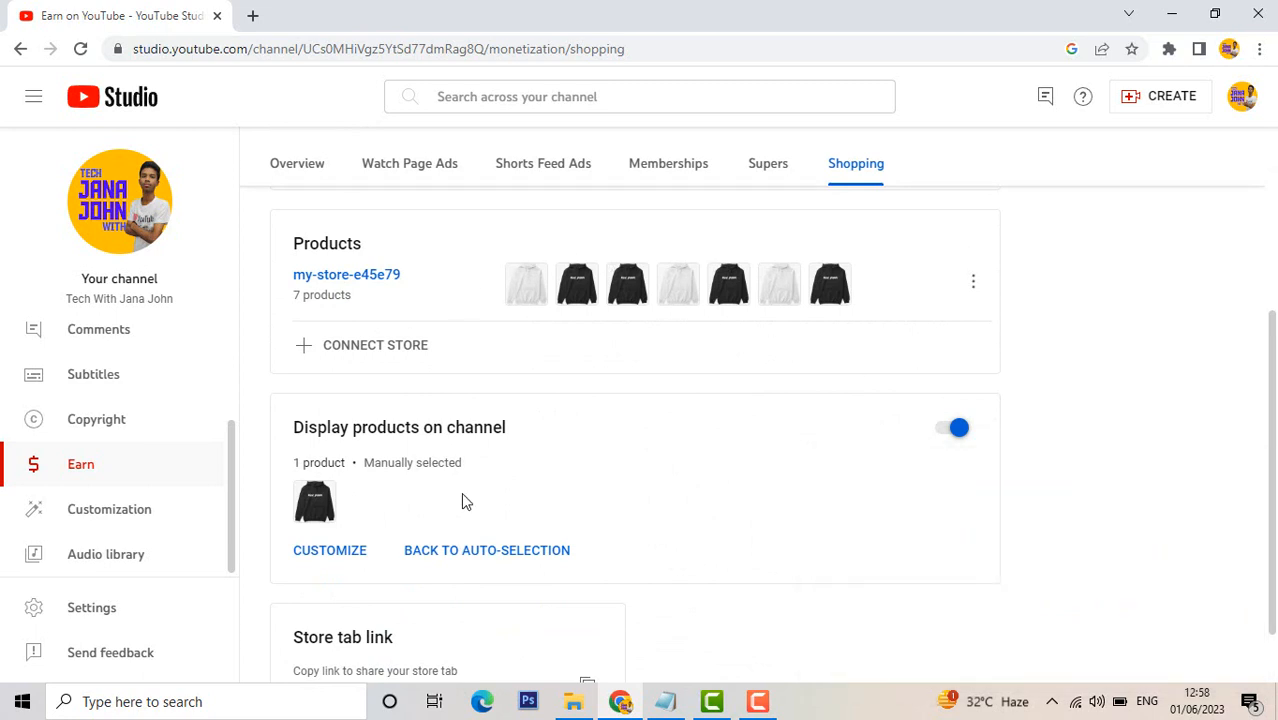
scroll(1175, 451, up, 1)
drag(1271, 450, 1271, 537)
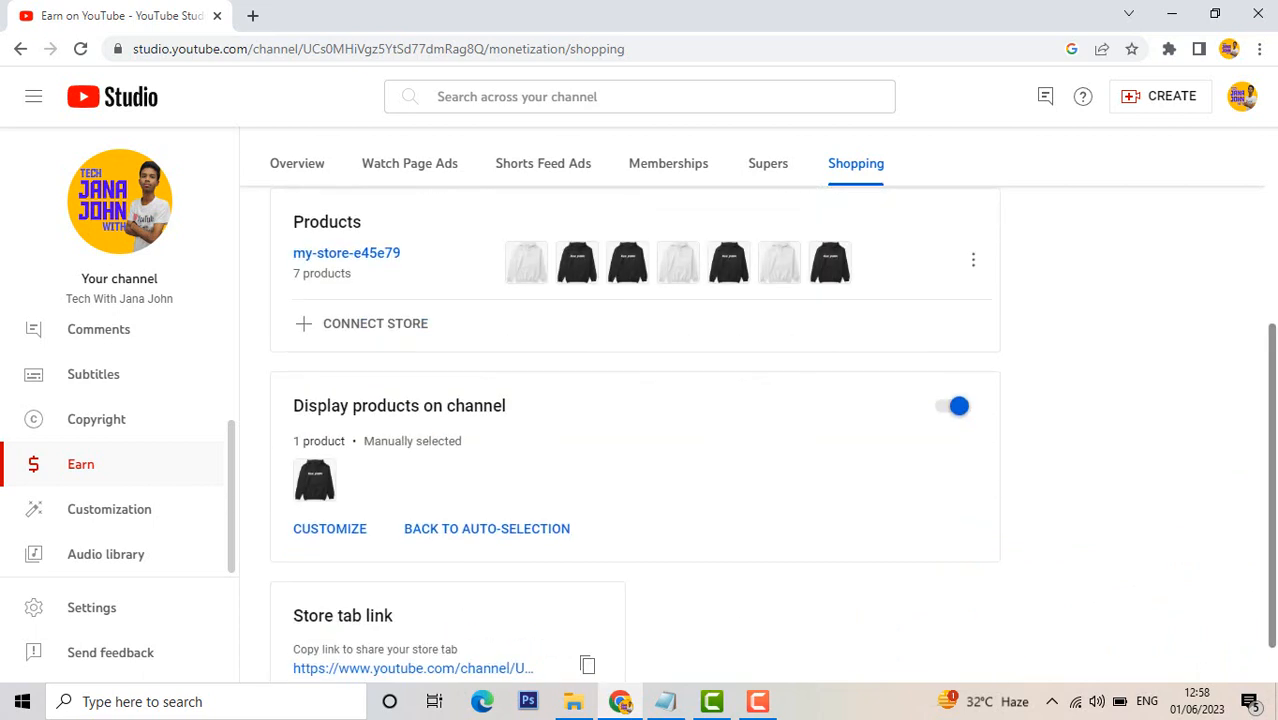
click(345, 527)
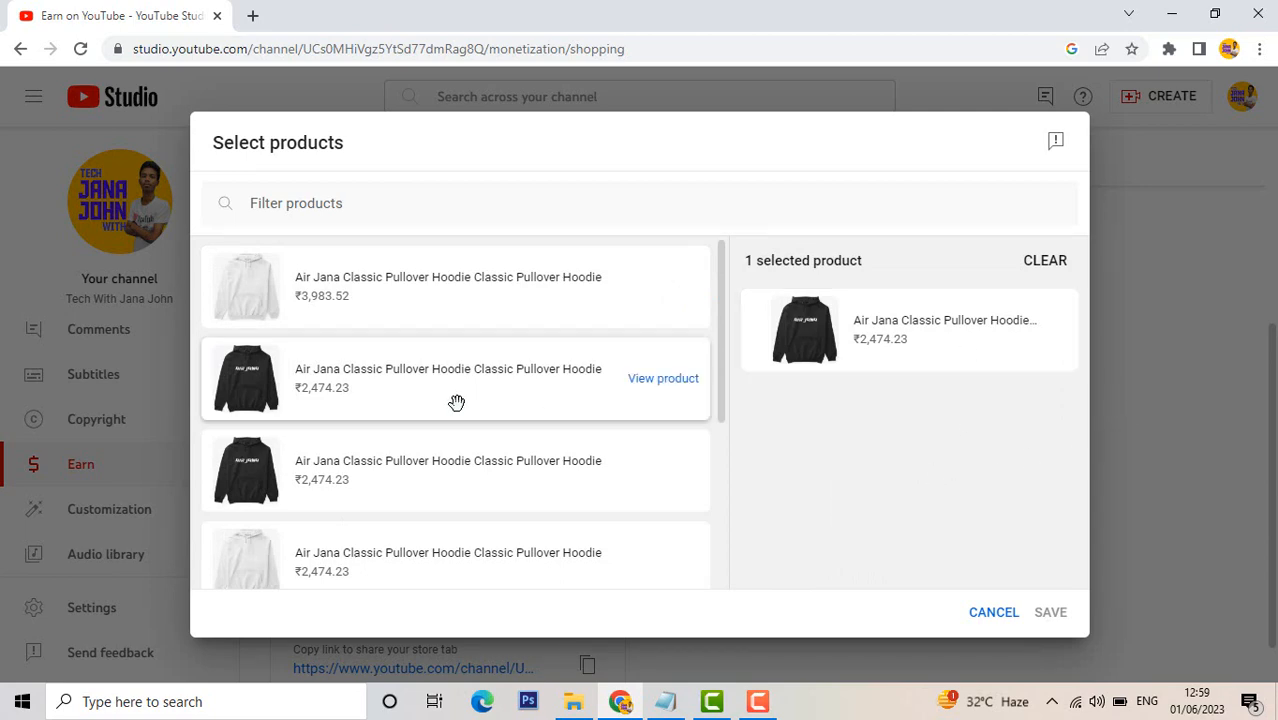
click(996, 612)
Check the options available for the connected store my-store-e45e79 and dismiss them without removing the store
scroll(771, 542, down, 1)
scroll(765, 476, up, 1)
scroll(975, 440, up, 1)
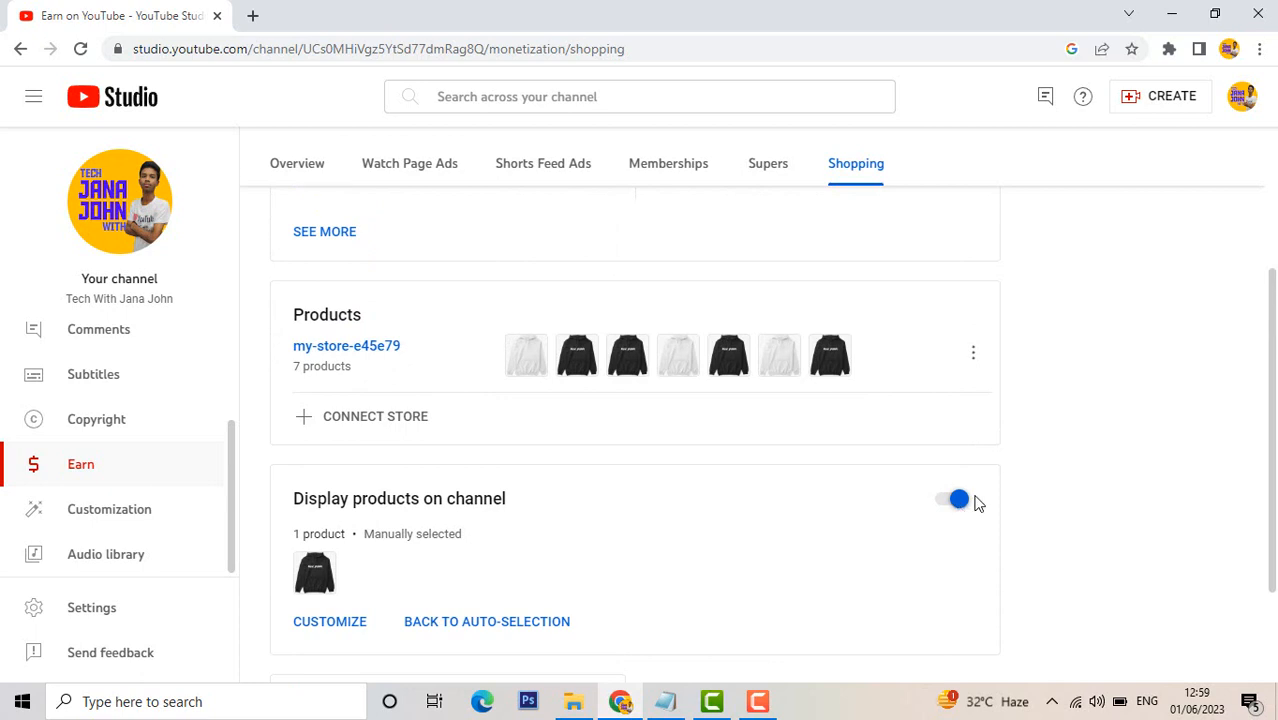
scroll(760, 500, up, 2)
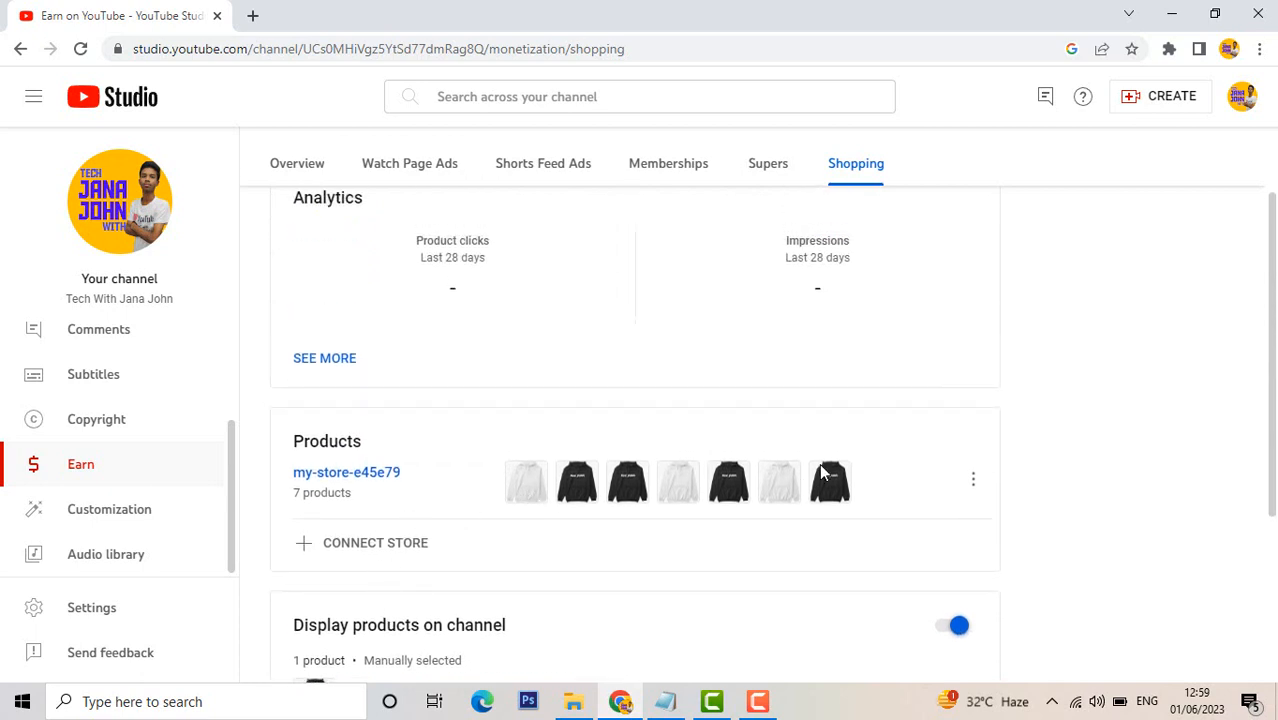
click(972, 478)
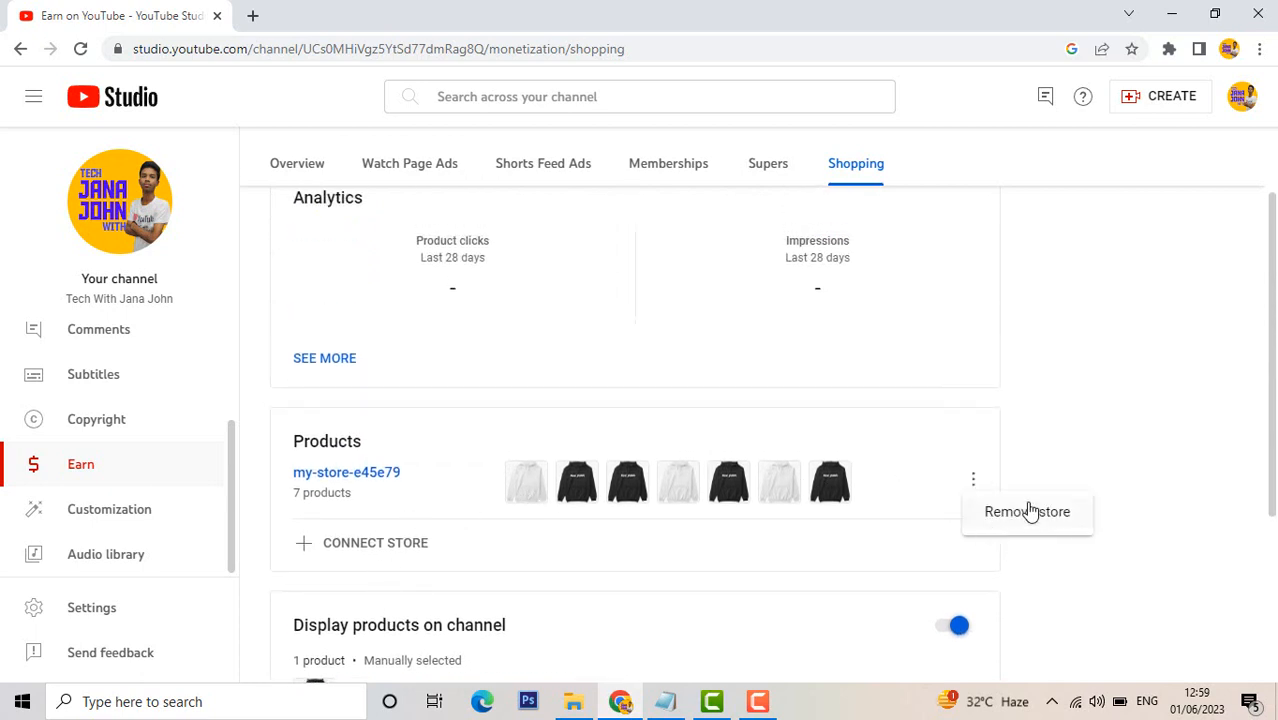
click(1080, 385)
Review the Shopping page's analytics, connected store products, channel display settings and store tab link
scroll(1044, 399, up, 1)
scroll(1044, 399, down, 4)
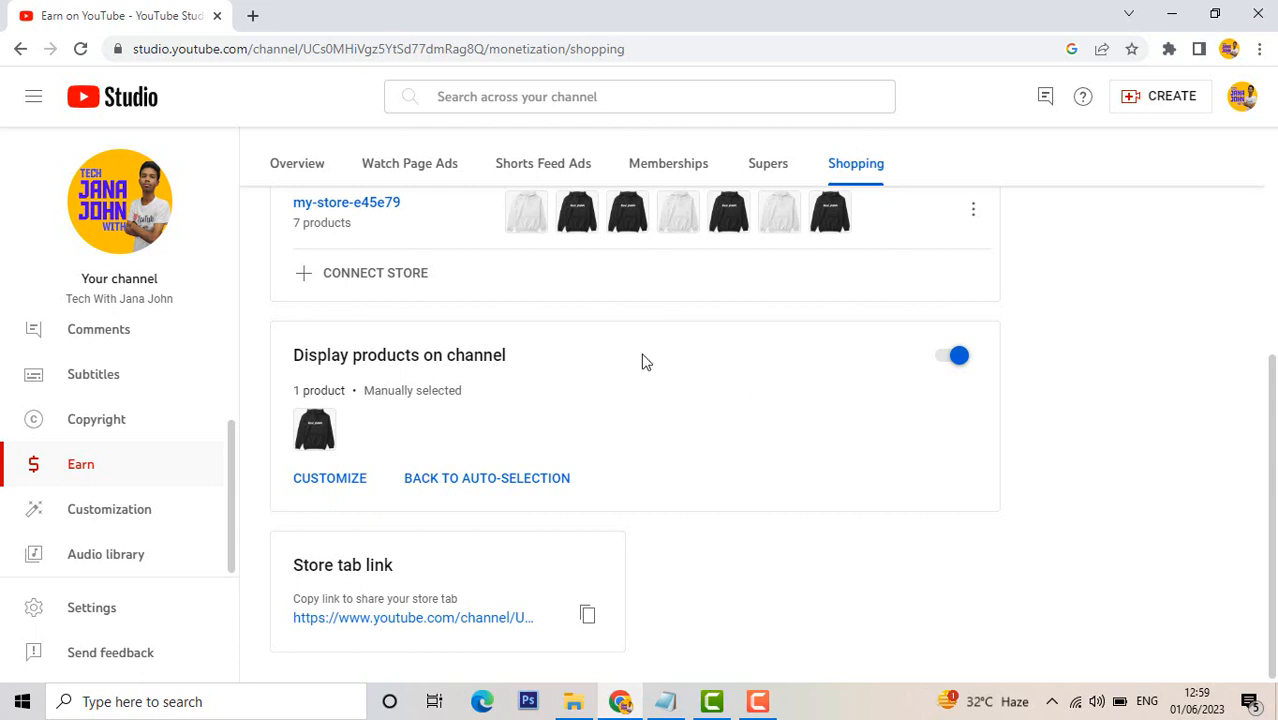
scroll(656, 314, up, 3)
scroll(679, 451, up, 1)
scroll(665, 451, down, 1)
scroll(331, 348, up, 1)
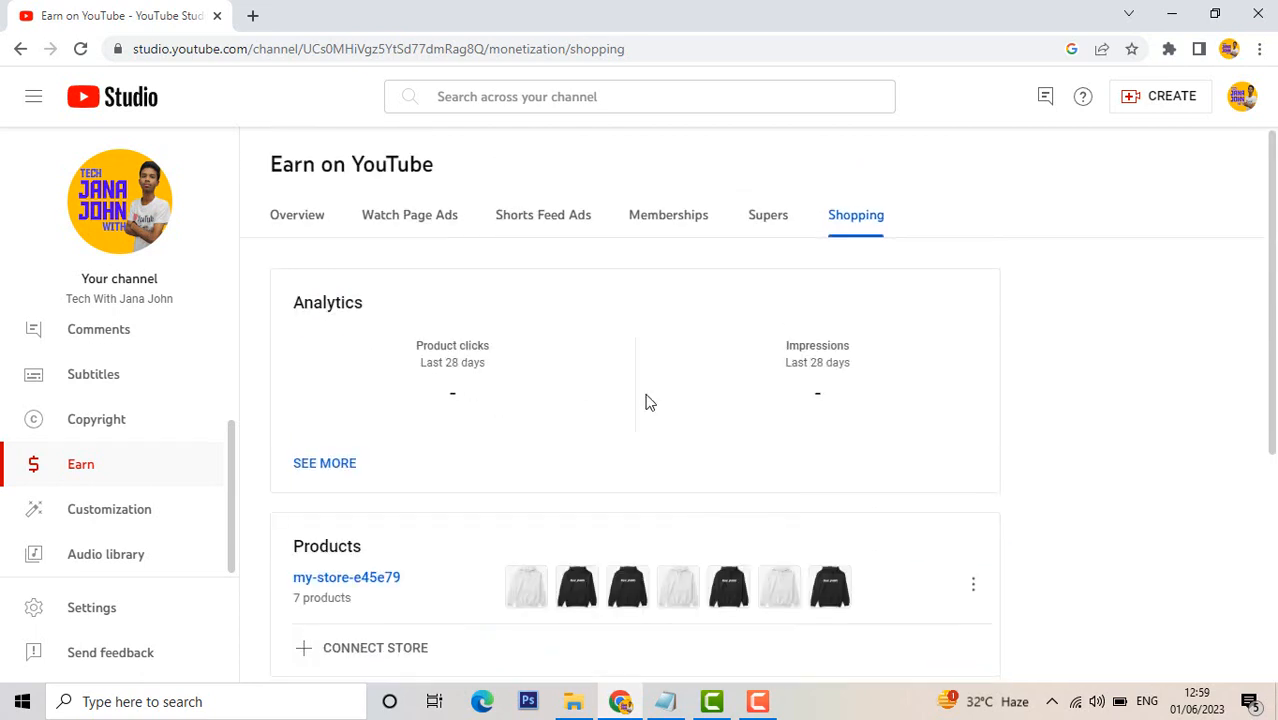
scroll(1035, 443, down, 4)
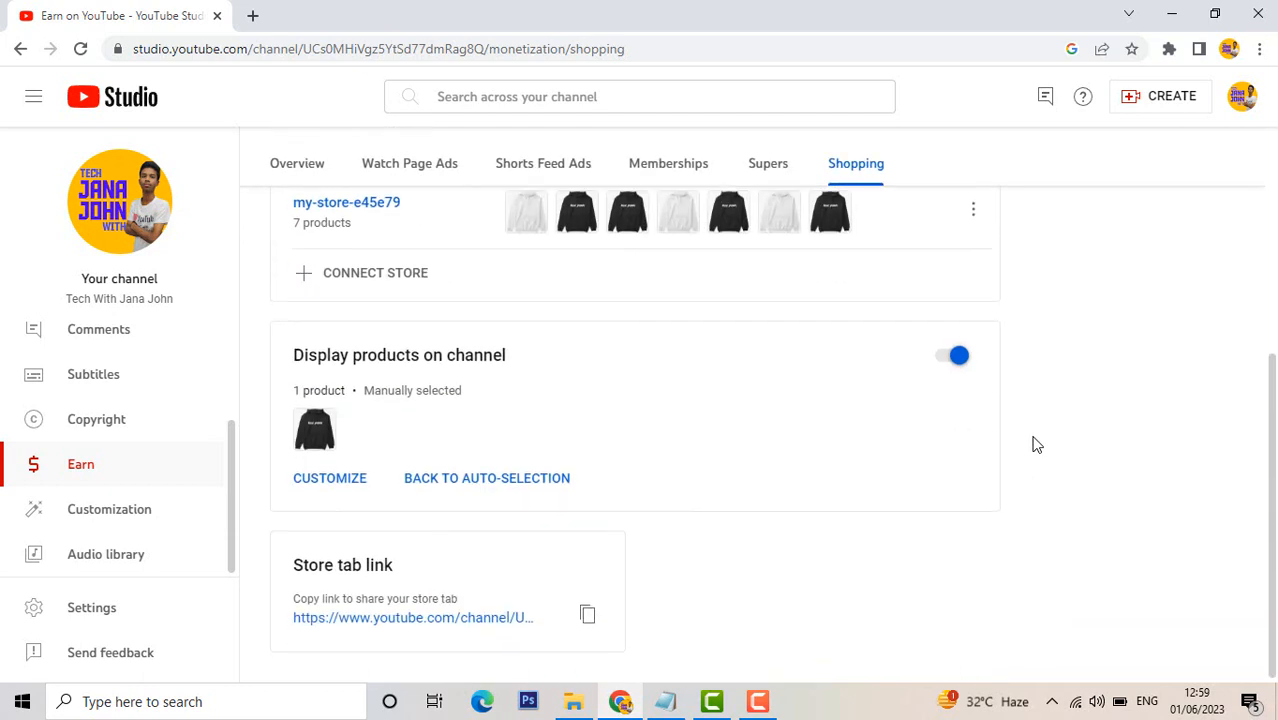
scroll(496, 651, up, 1)
scroll(560, 640, down, 1)
scroll(700, 588, up, 3)
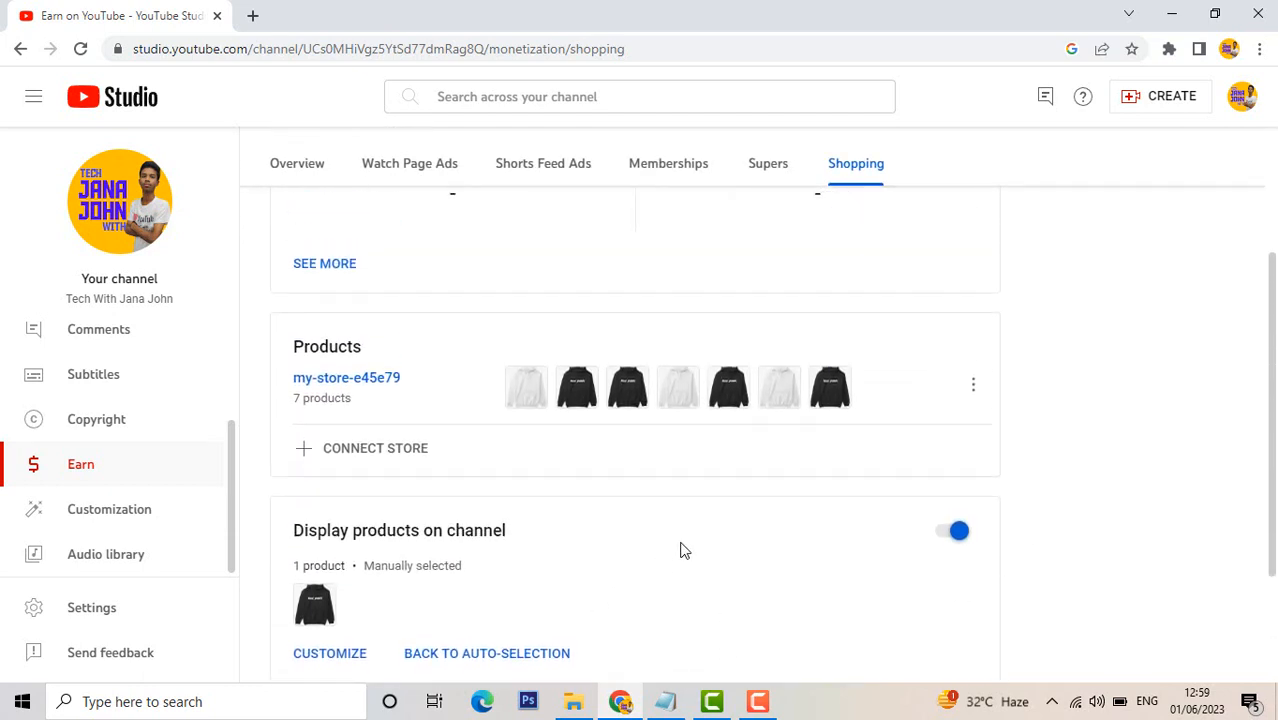
scroll(550, 497, up, 1)
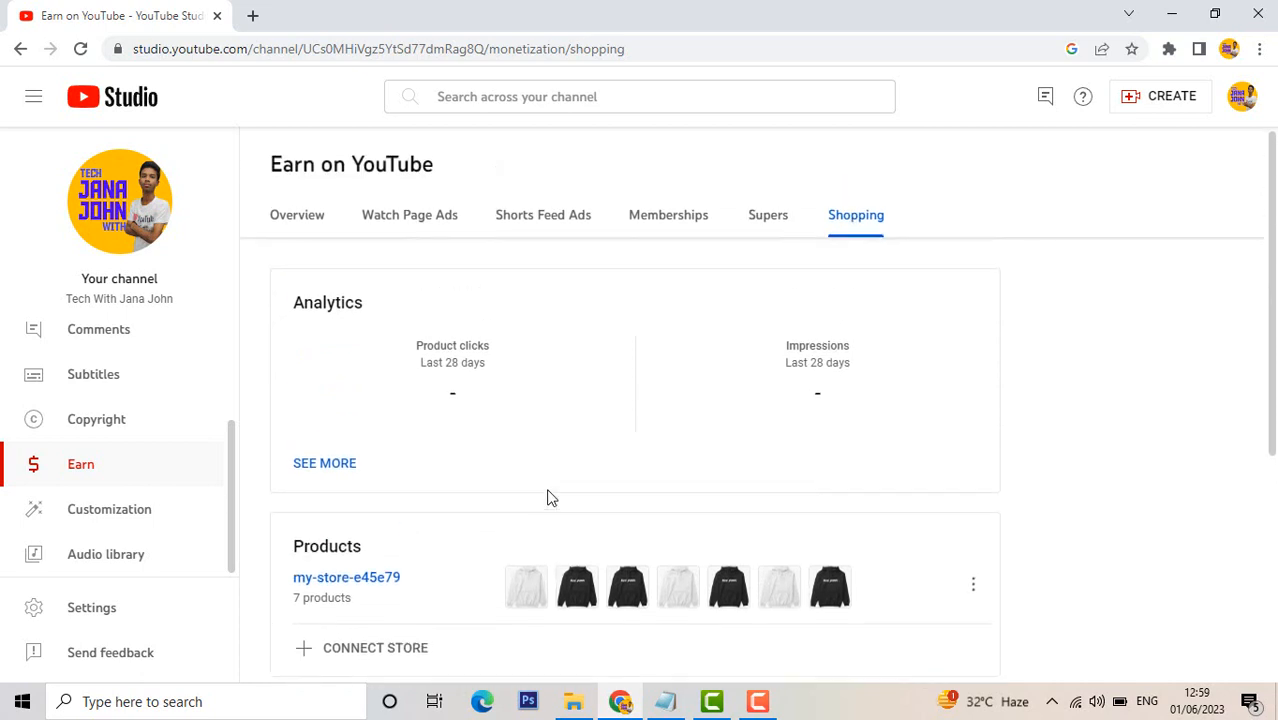
scroll(530, 485, down, 1)
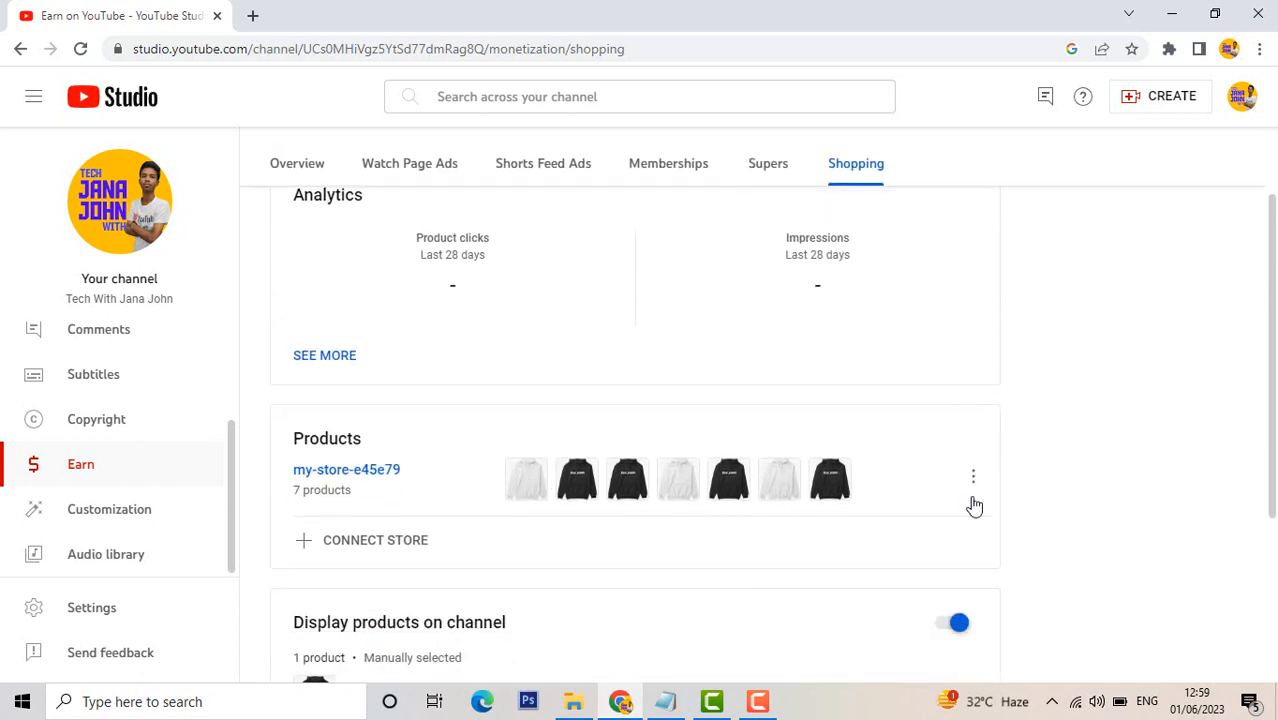
scroll(970, 505, down, 3)
scroll(996, 403, up, 4)
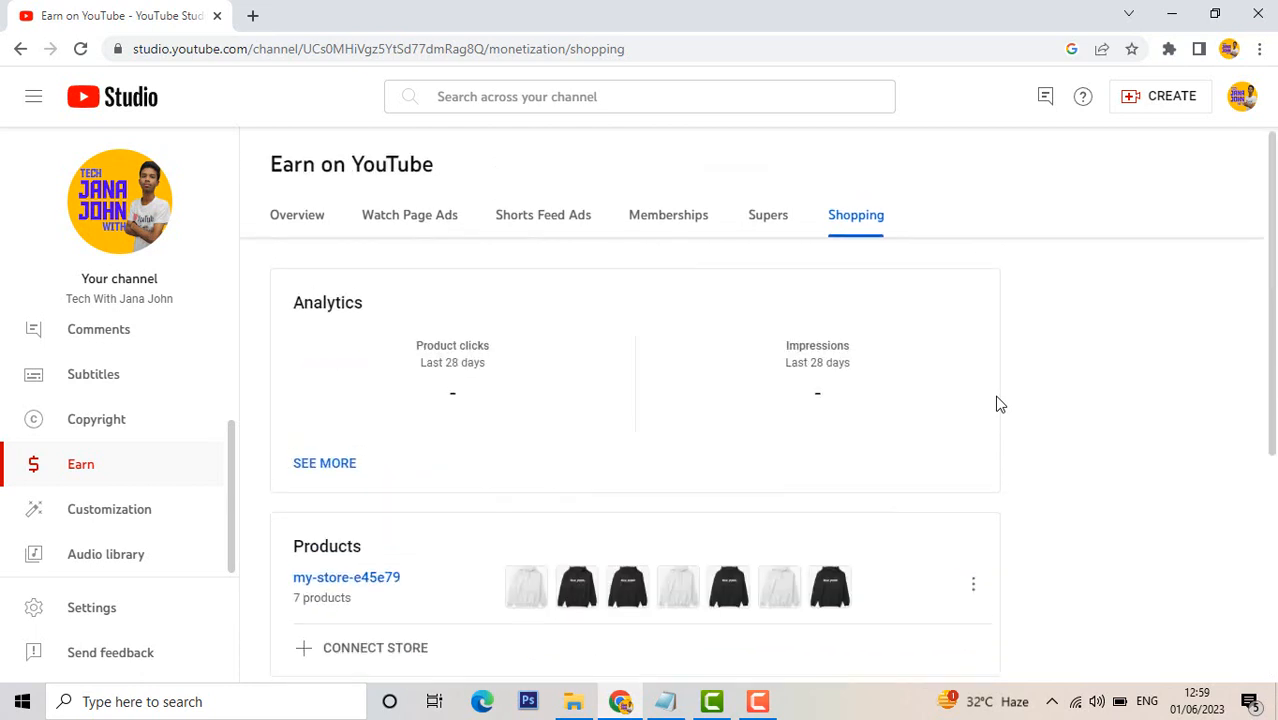